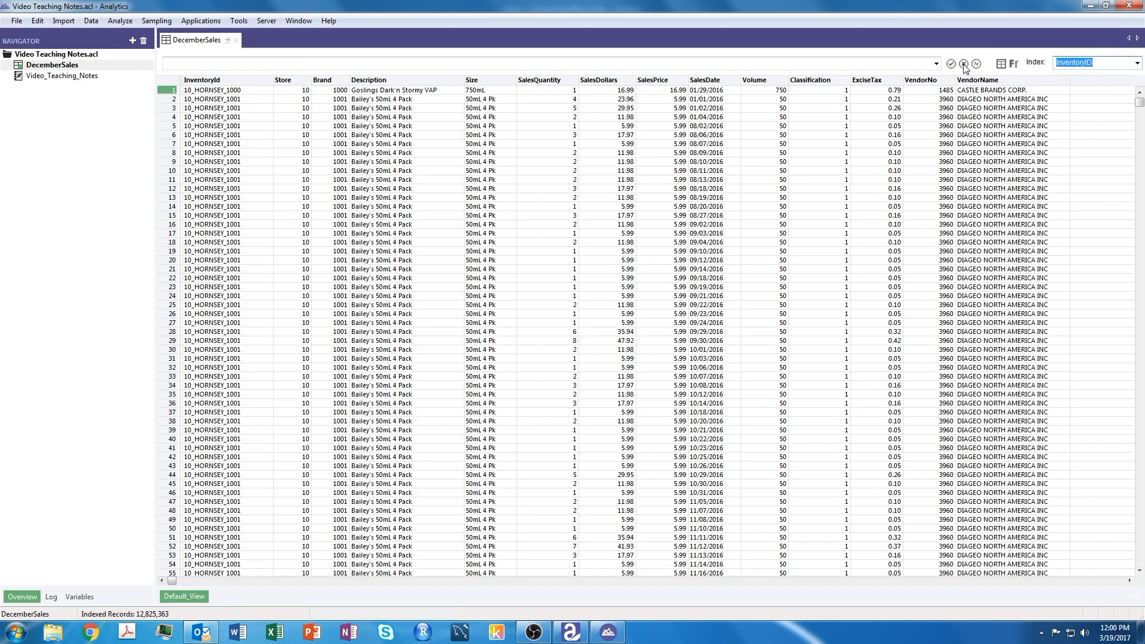
Switch the DecemberSales table's index to SalesDollars and return it to InventoryID.
left_click(1137, 63)
left_click(1094, 94)
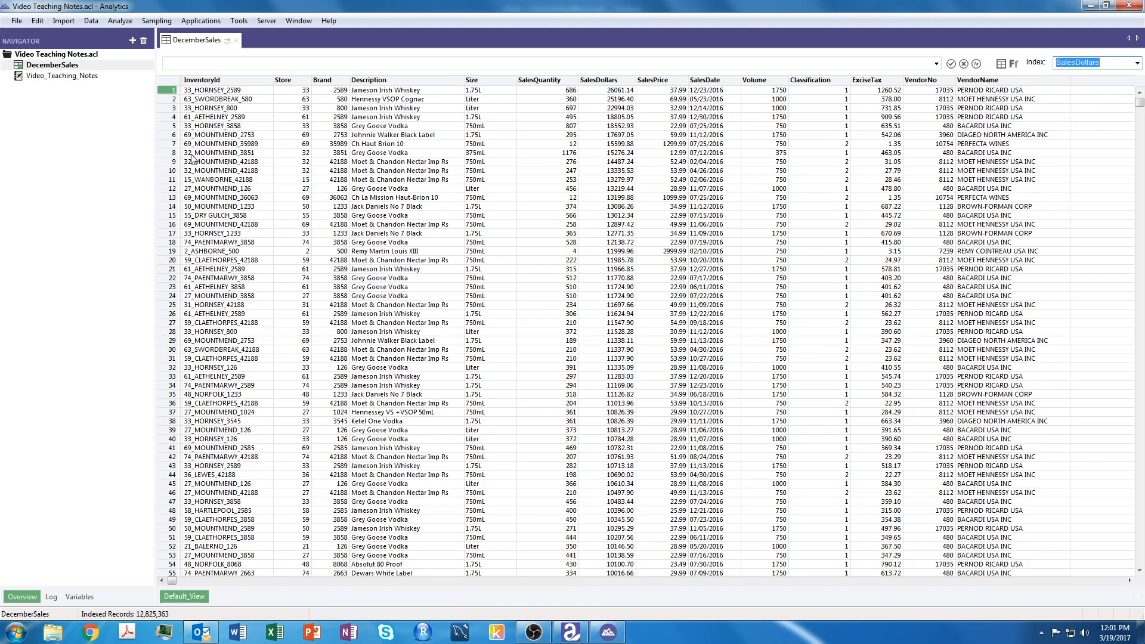
left_click(1130, 63)
left_click(1072, 84)
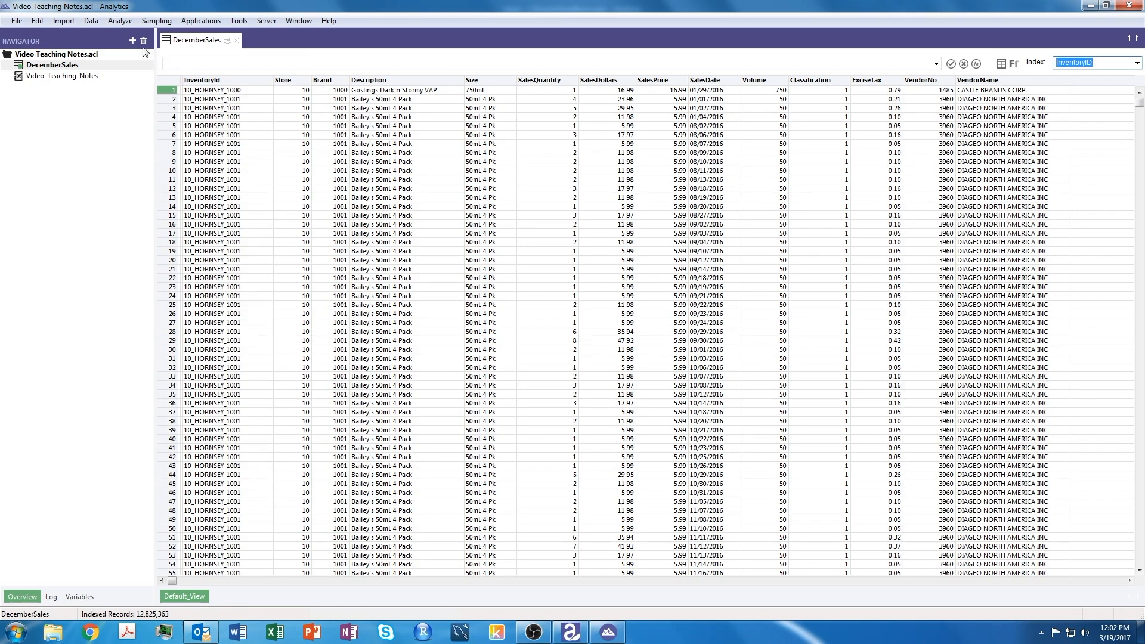
Start the Classify command on the DecemberSales table.
left_click(125, 23)
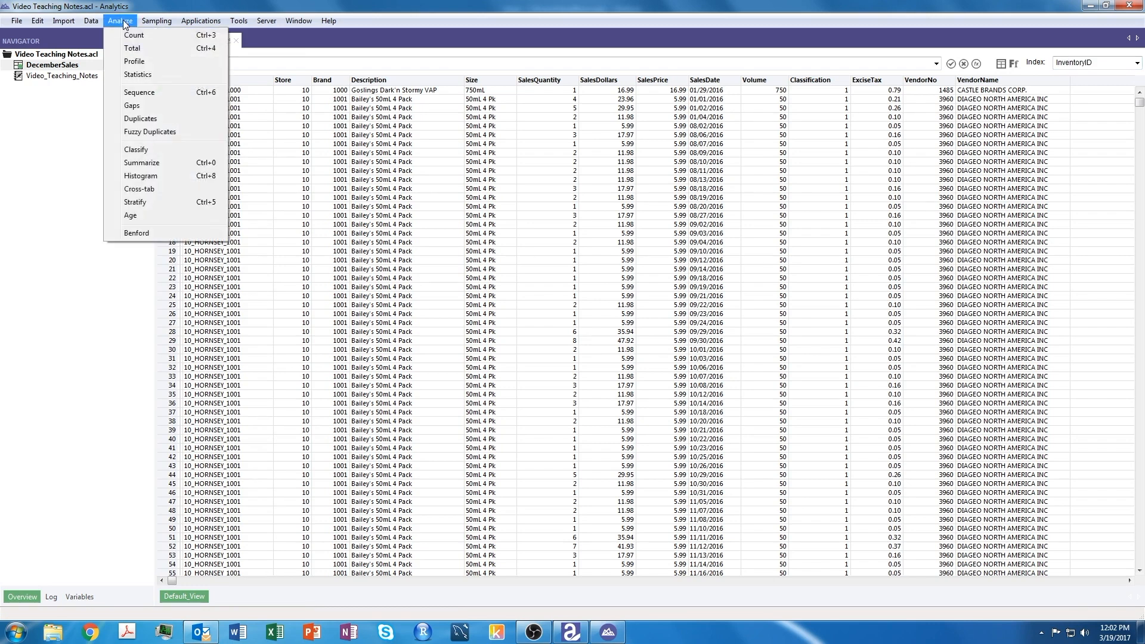
left_click(150, 152)
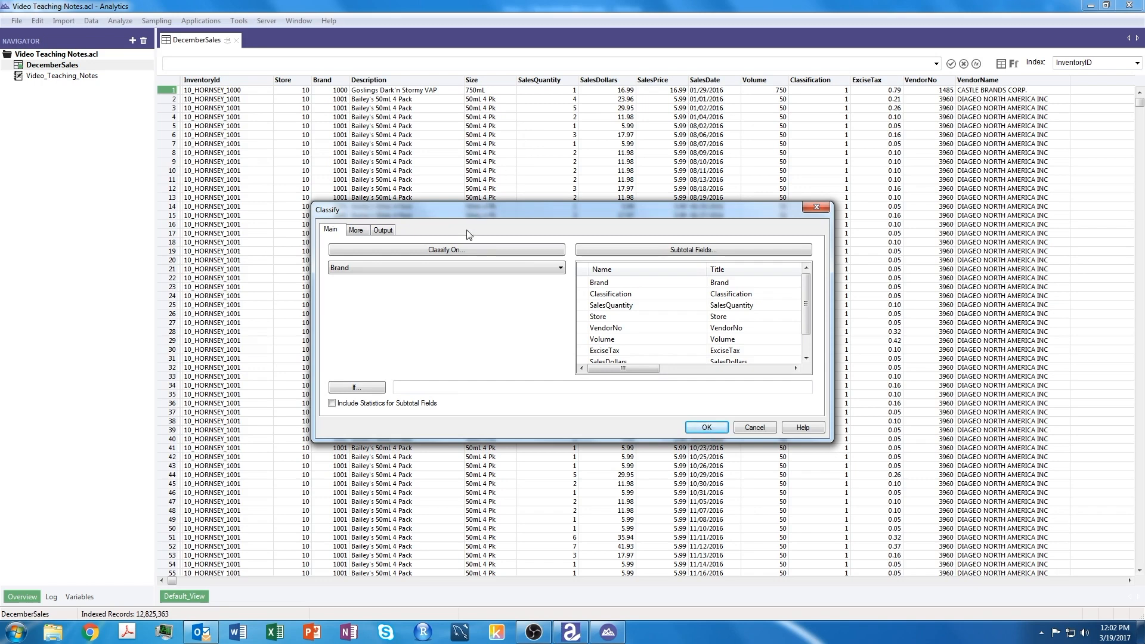
left_click(561, 268)
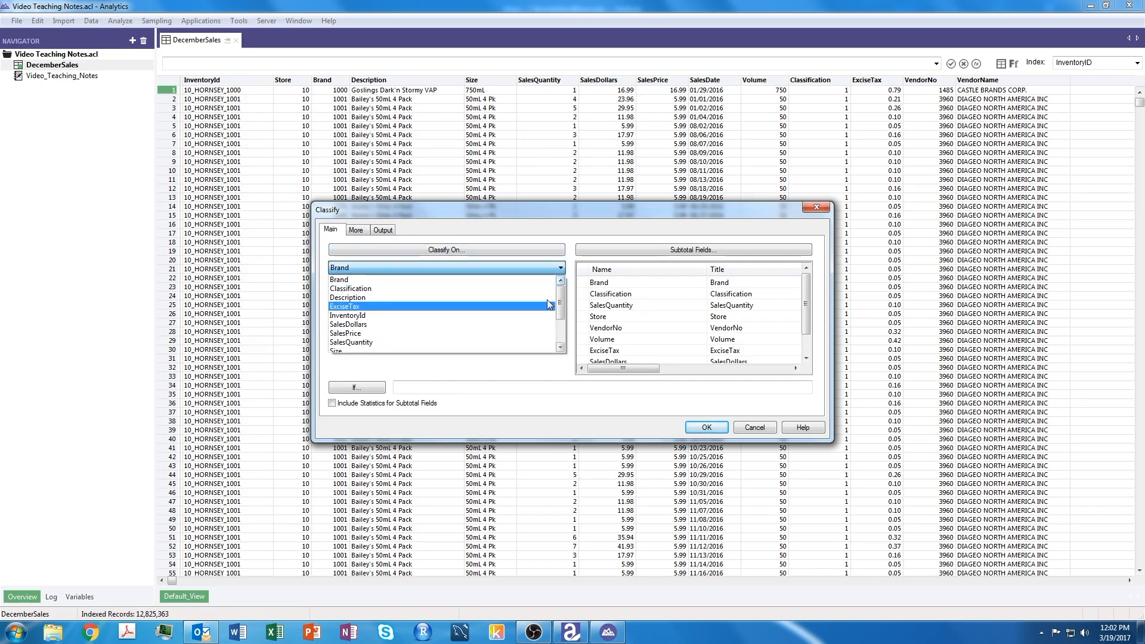
scroll(531, 310, "down", 2)
scroll(528, 287, "up", 2)
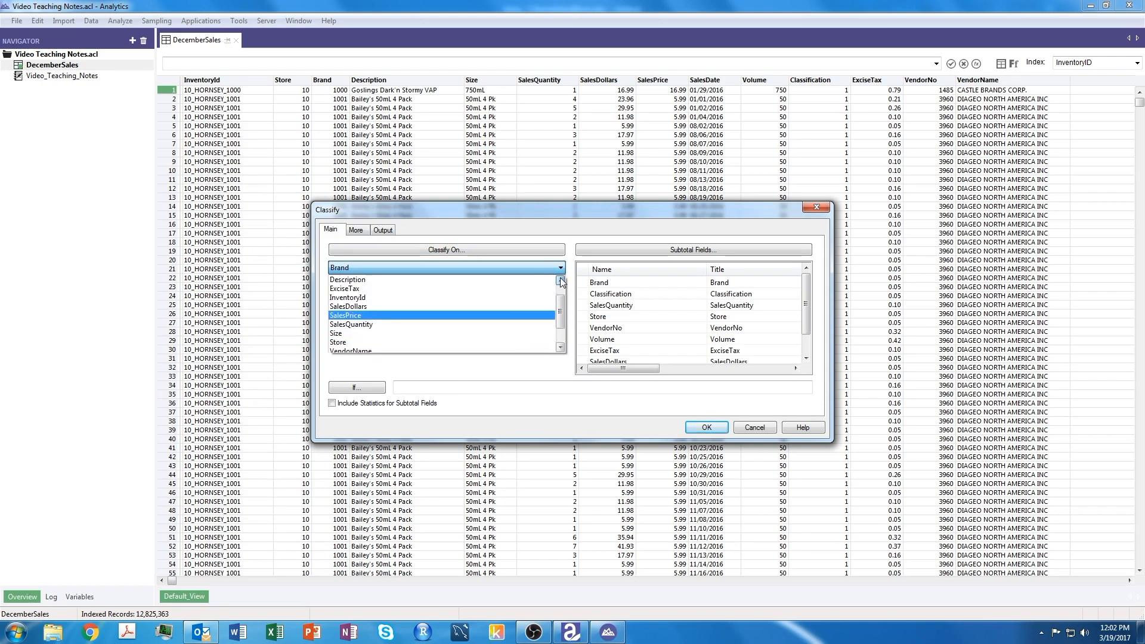
left_click(453, 250)
left_click(452, 251)
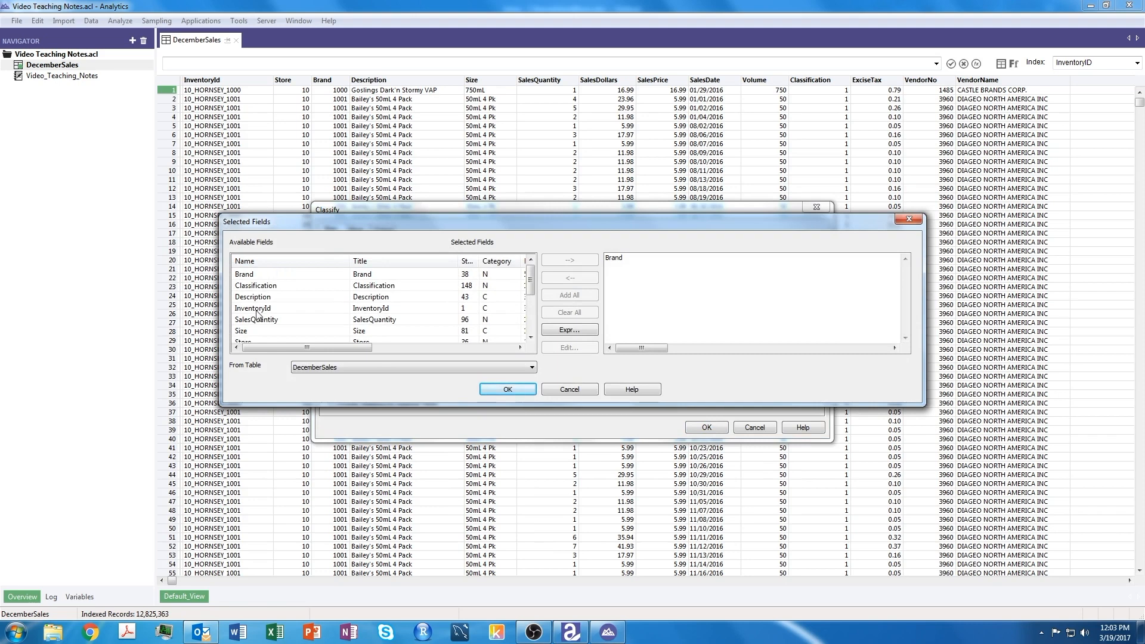
left_click(615, 261)
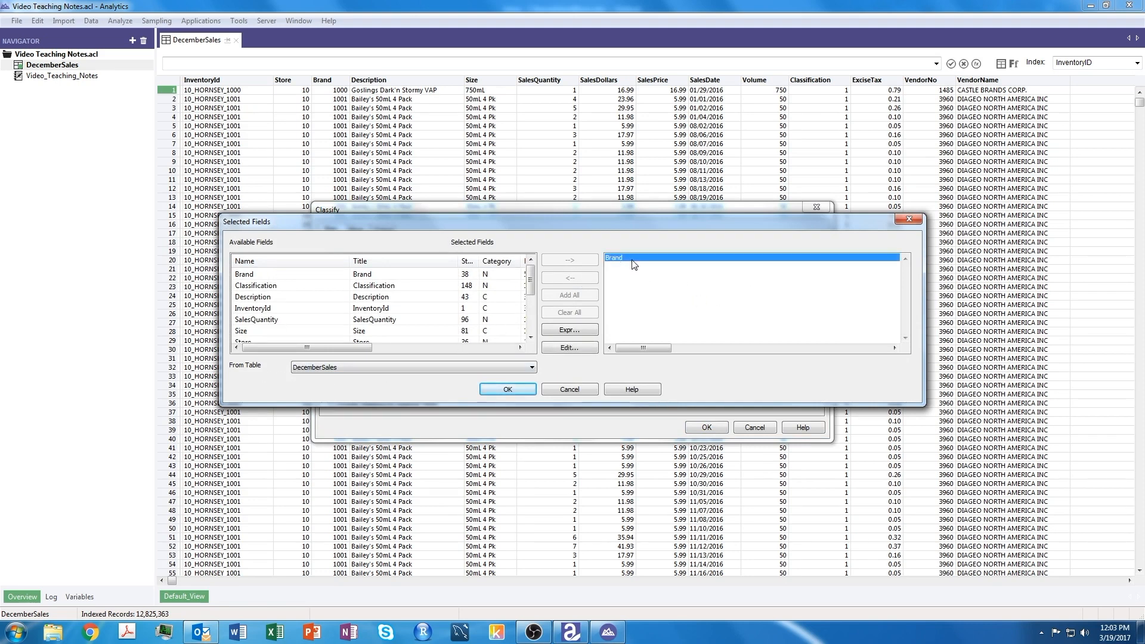
left_click(569, 390)
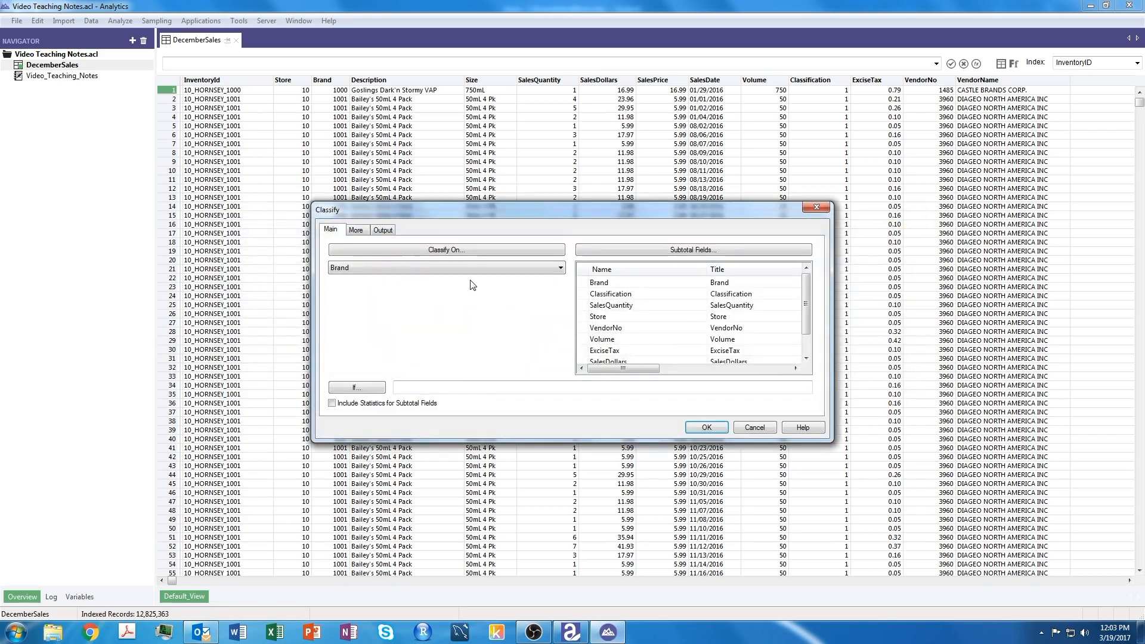
Set InventoryId as the field to classify on.
left_click(519, 269)
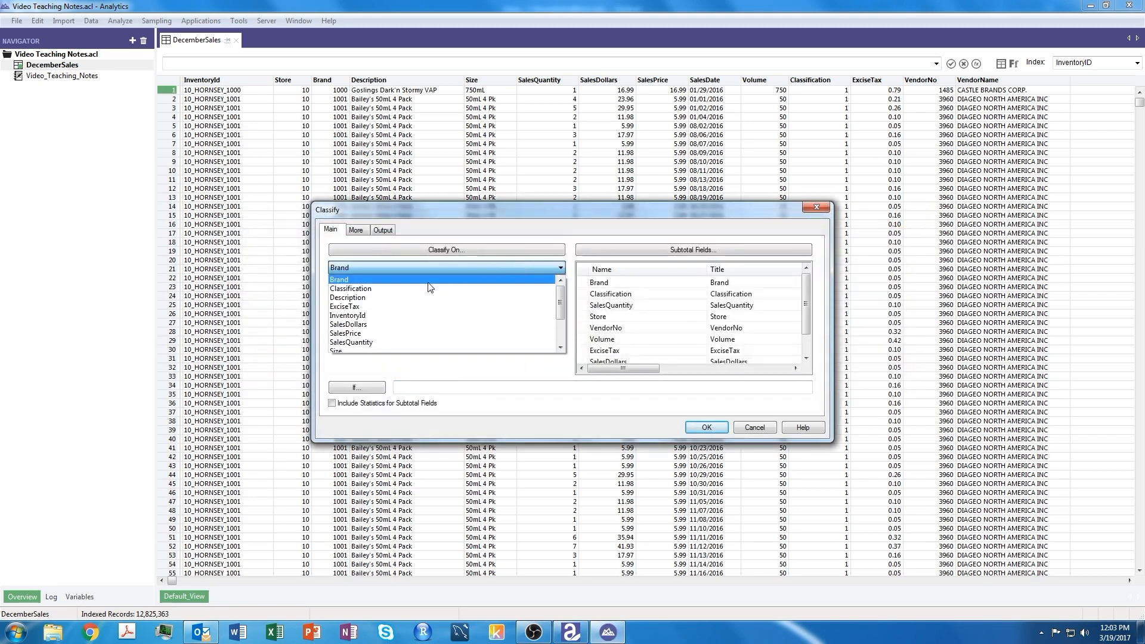
left_click(398, 315)
Replace InventoryId with Brand in the classify field selection, restore InventoryId and accept the selection.
left_click(435, 250)
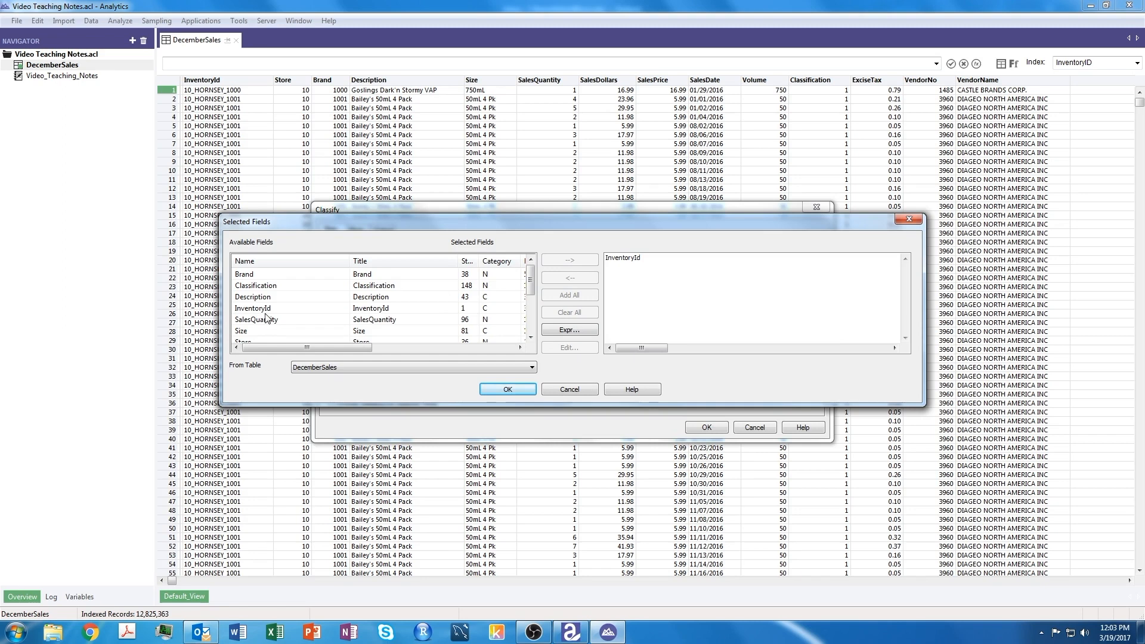
left_click(254, 275)
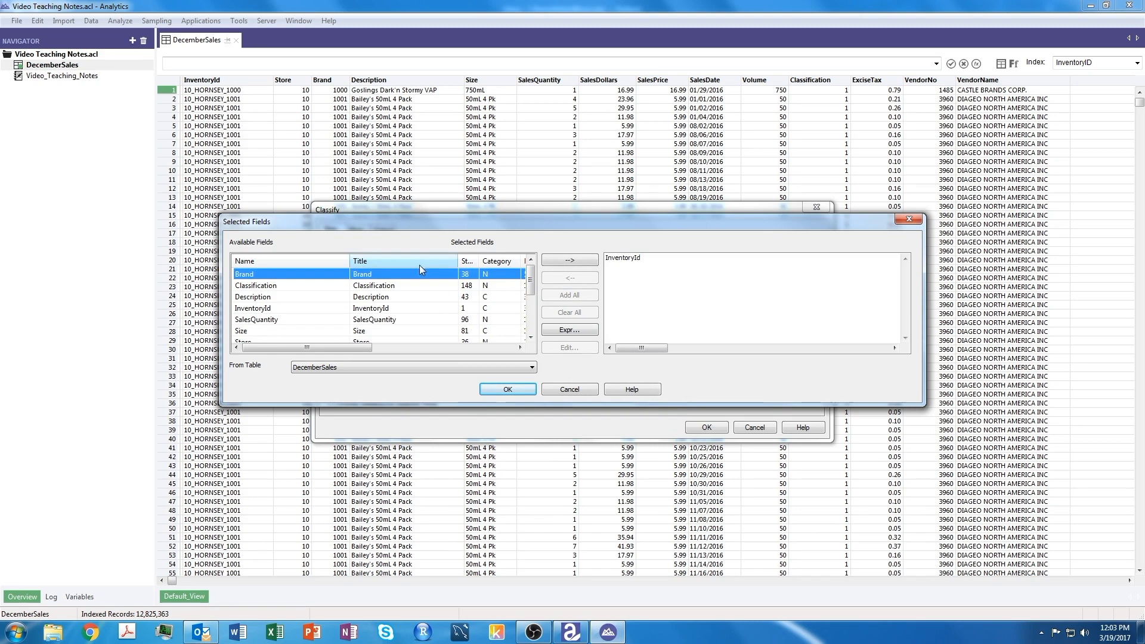
left_click(578, 261)
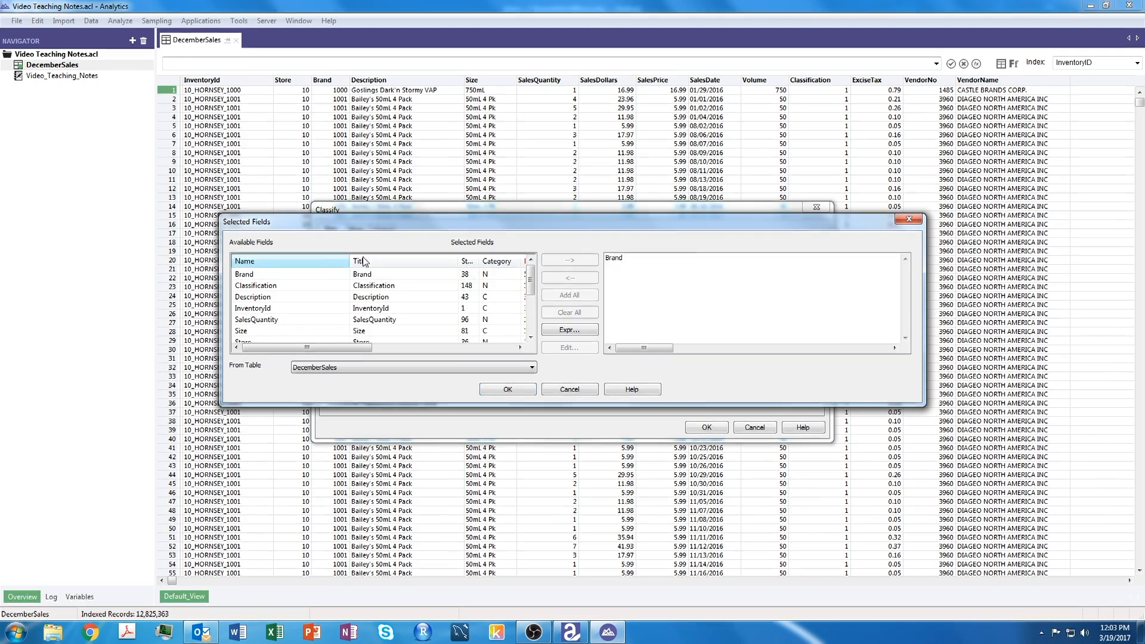
left_click(260, 308)
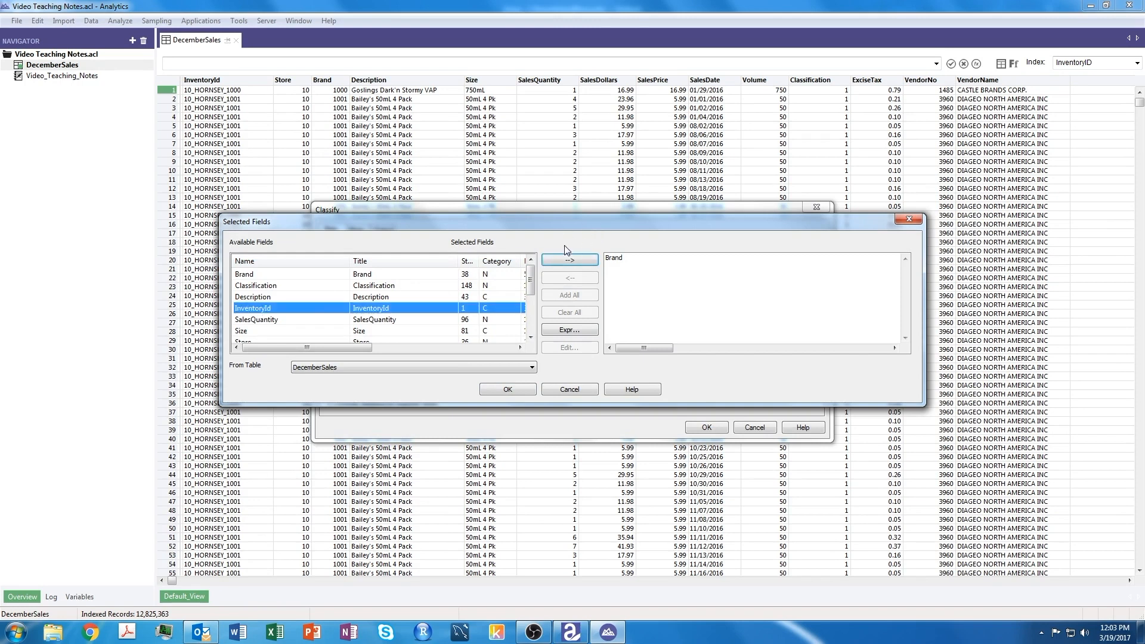
left_click(578, 266)
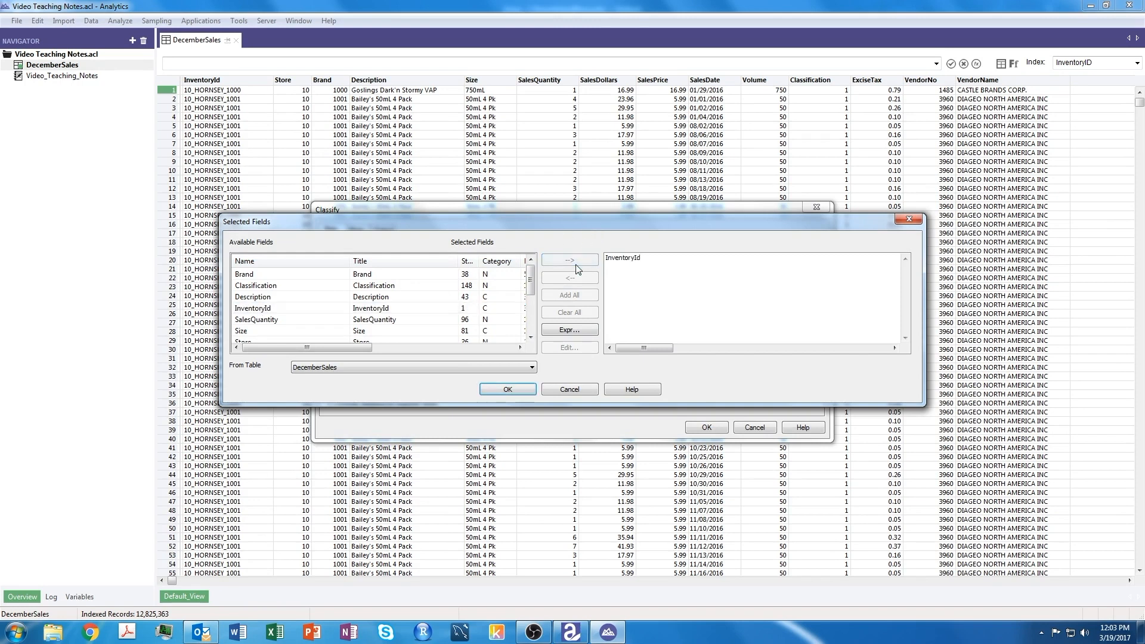
left_click(508, 389)
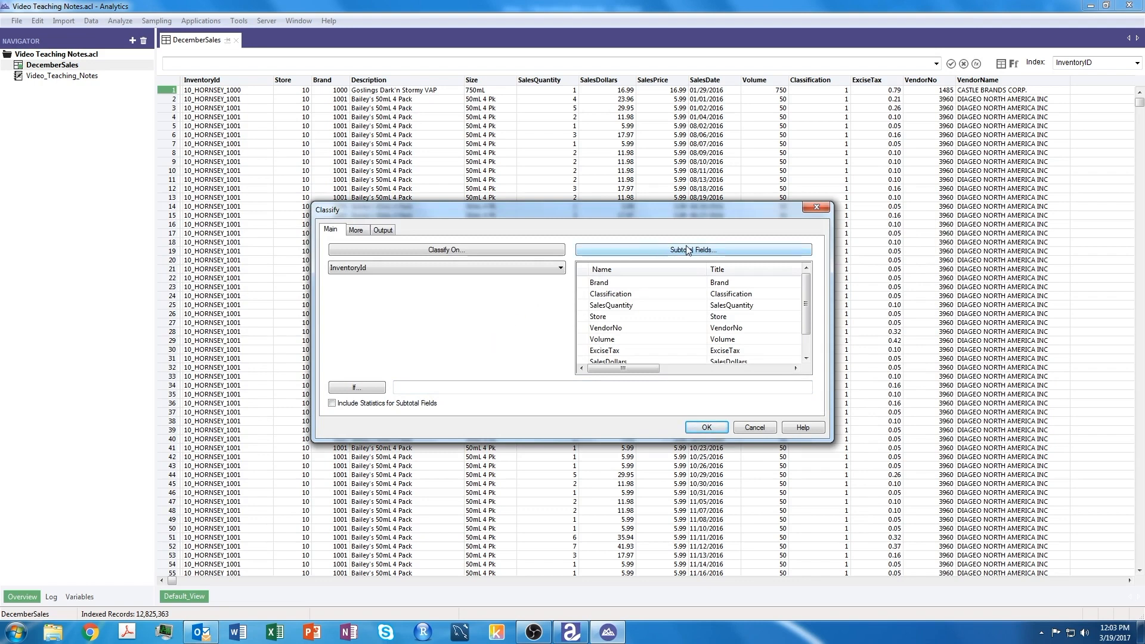
Choose SalesDollars and SalesQuantity, in that order, as the subtotal fields of the classification.
left_click(619, 305)
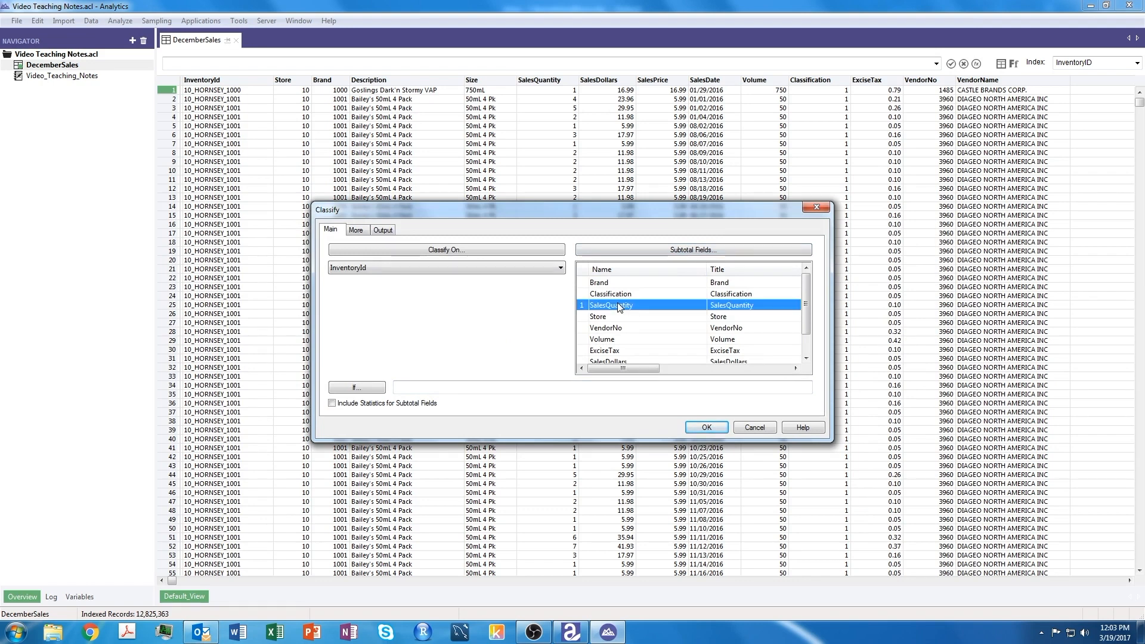
left_click(805, 357)
left_click(806, 358)
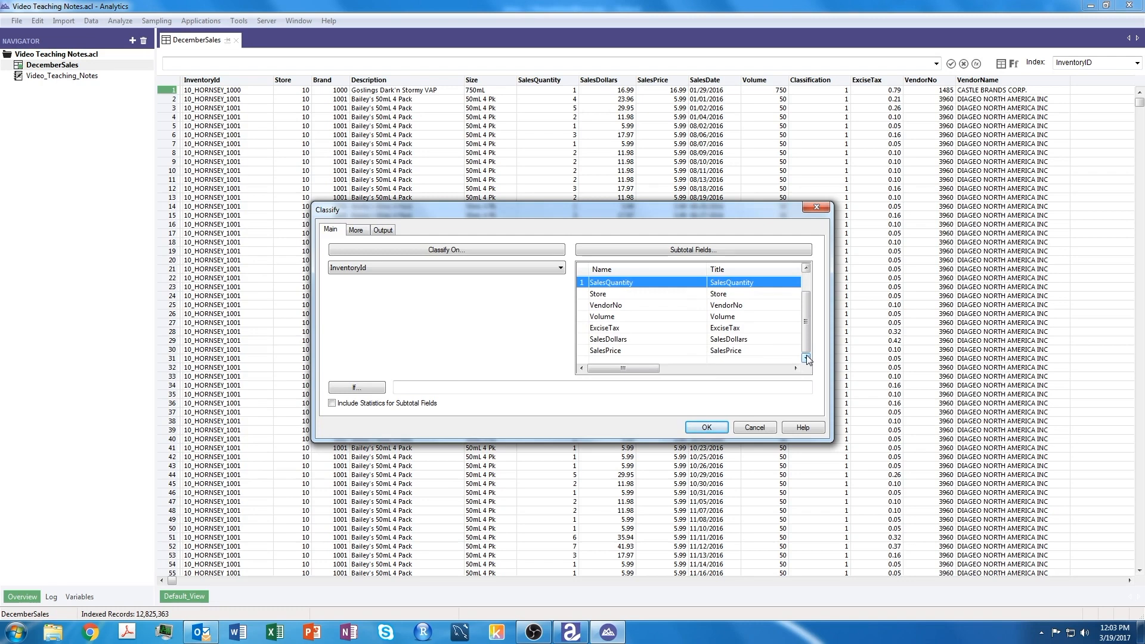
left_click(612, 340)
left_click(684, 251)
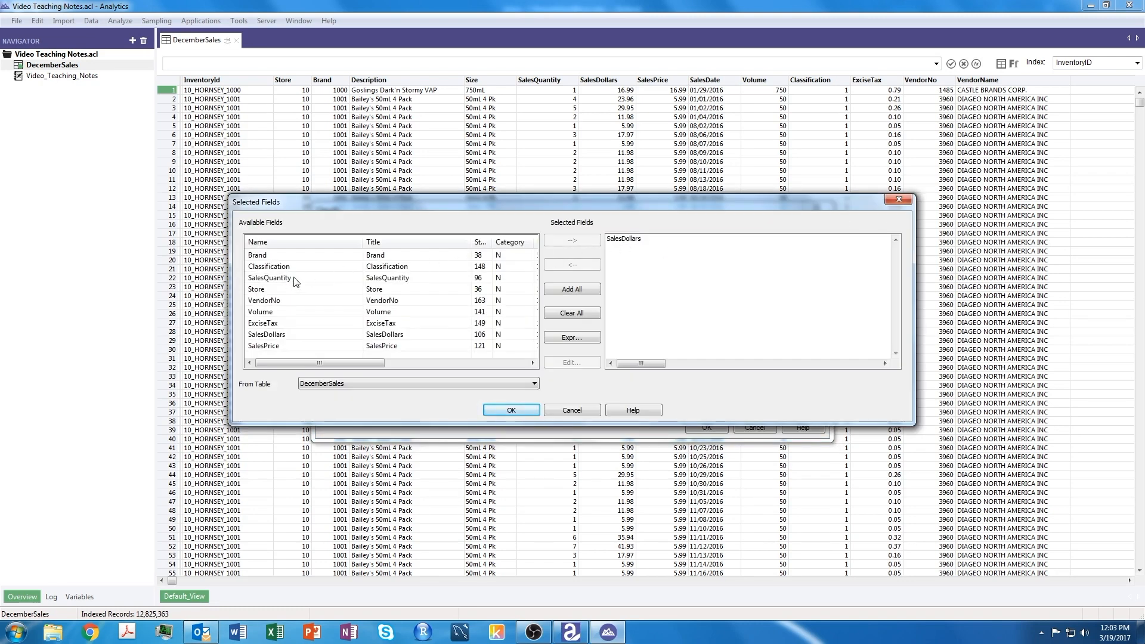
left_click(295, 278)
left_click(587, 240)
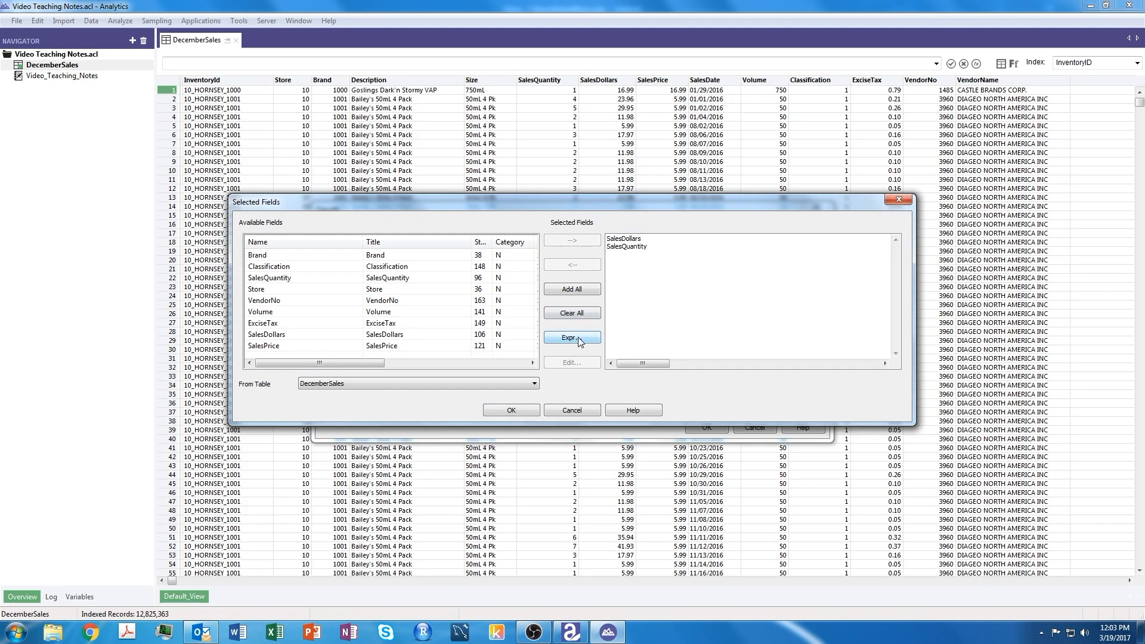
left_click(512, 411)
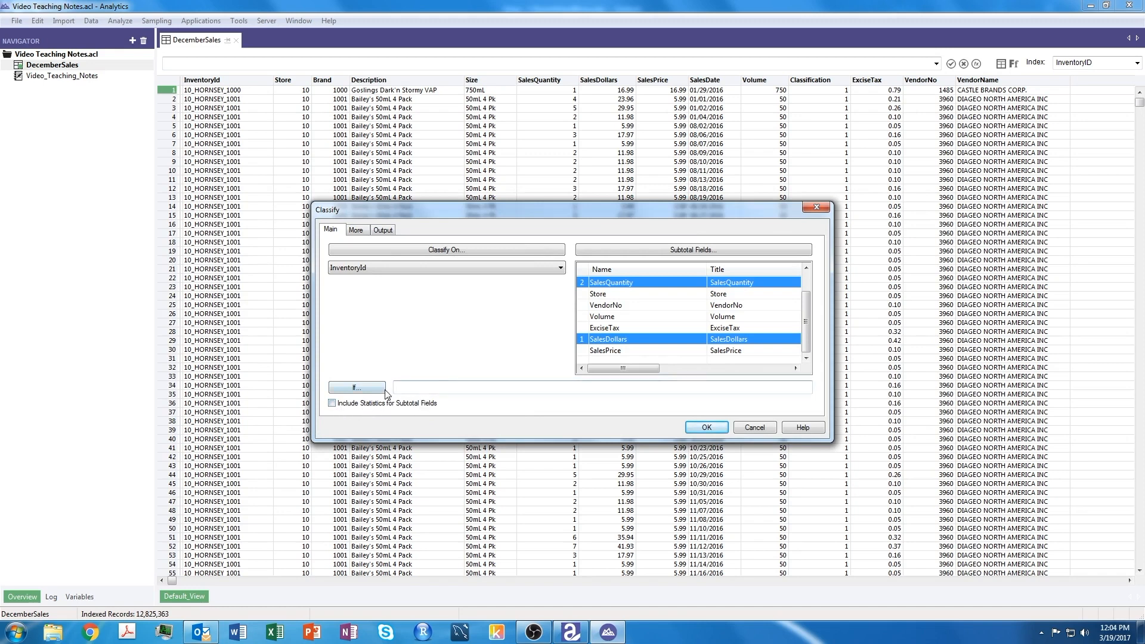
Output the classification to a file as an ACL Table named ClassifiedDecemberSalesbyID and run it.
left_click(443, 387)
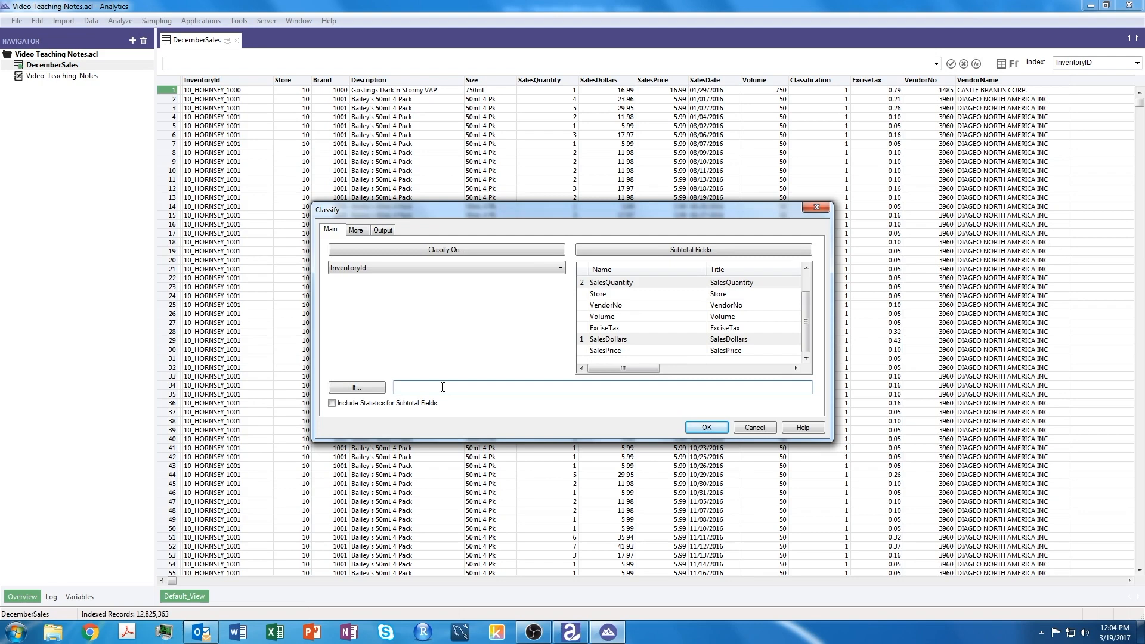
left_click(383, 230)
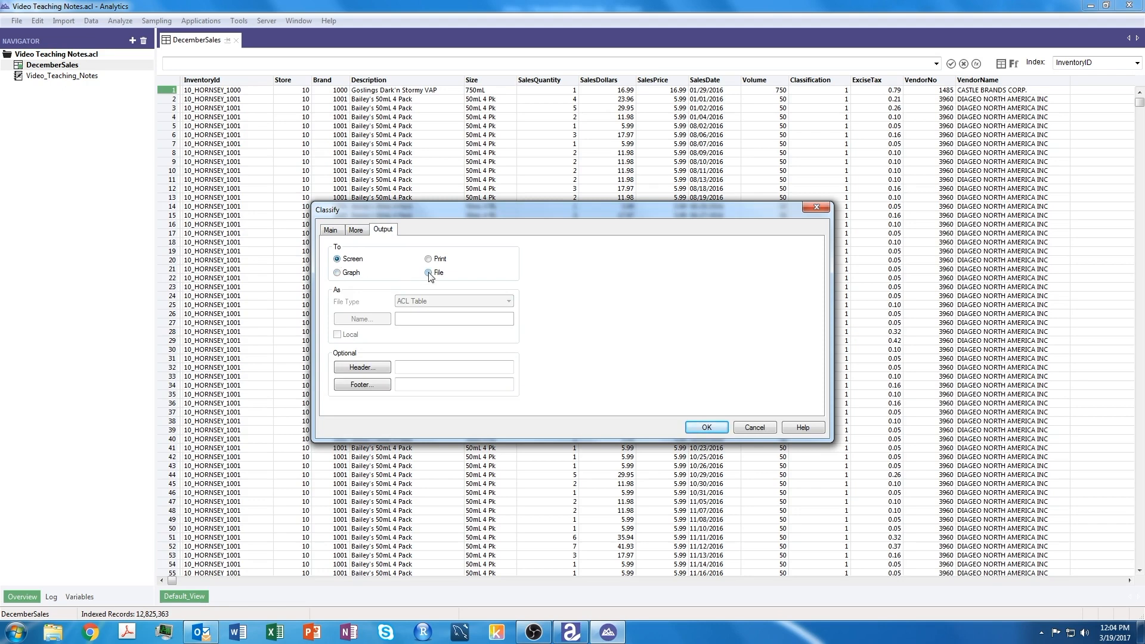
left_click(429, 273)
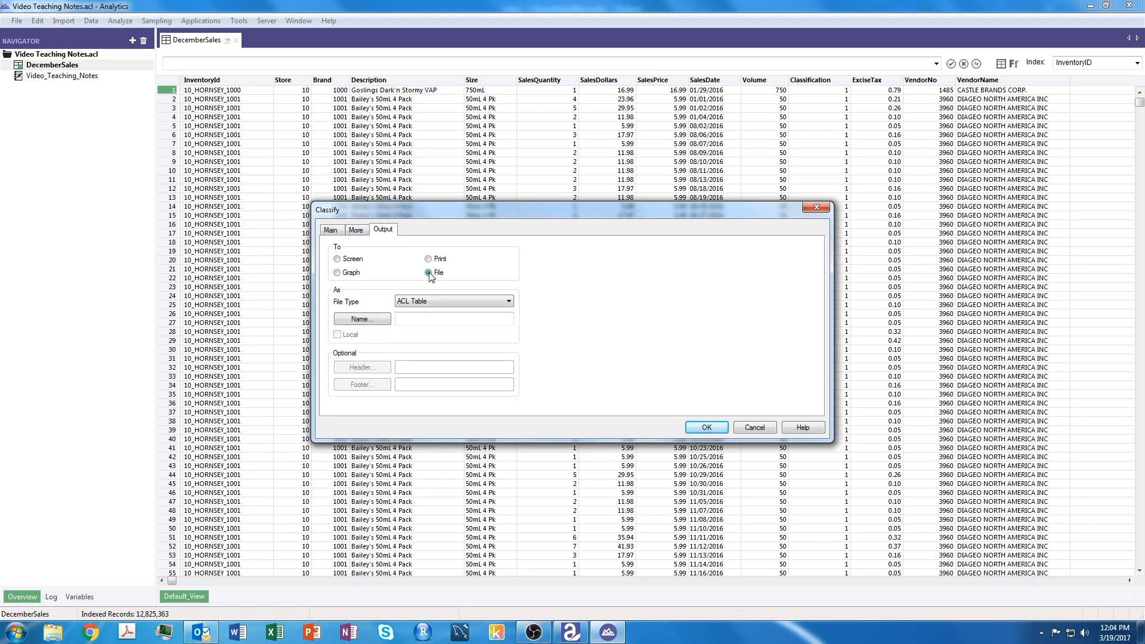
left_click(454, 319)
type("ClassifiedDecemberSalesbyID")
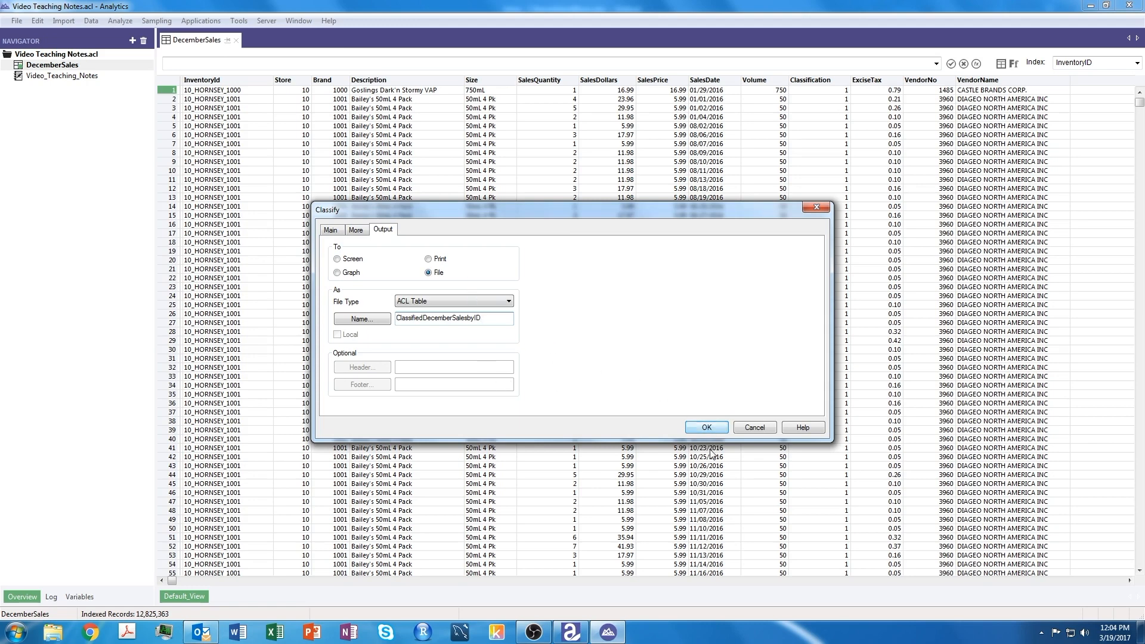
left_click(709, 428)
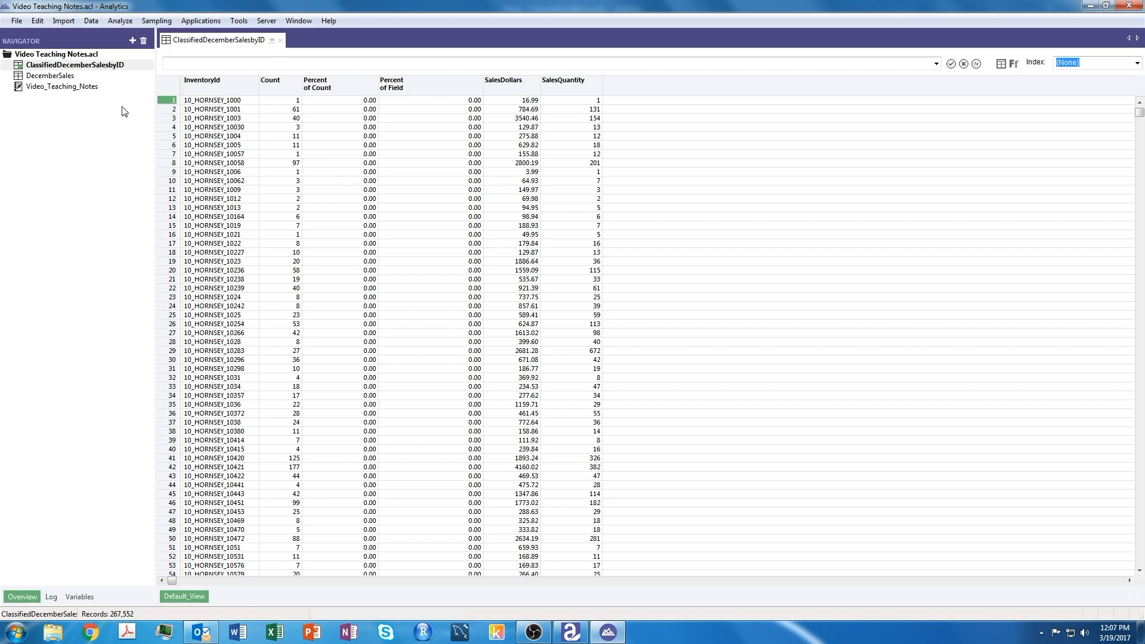
Reopen the DecemberSales table and start a Summarize with InventoryId as the field to summarize on.
double_click(65, 77)
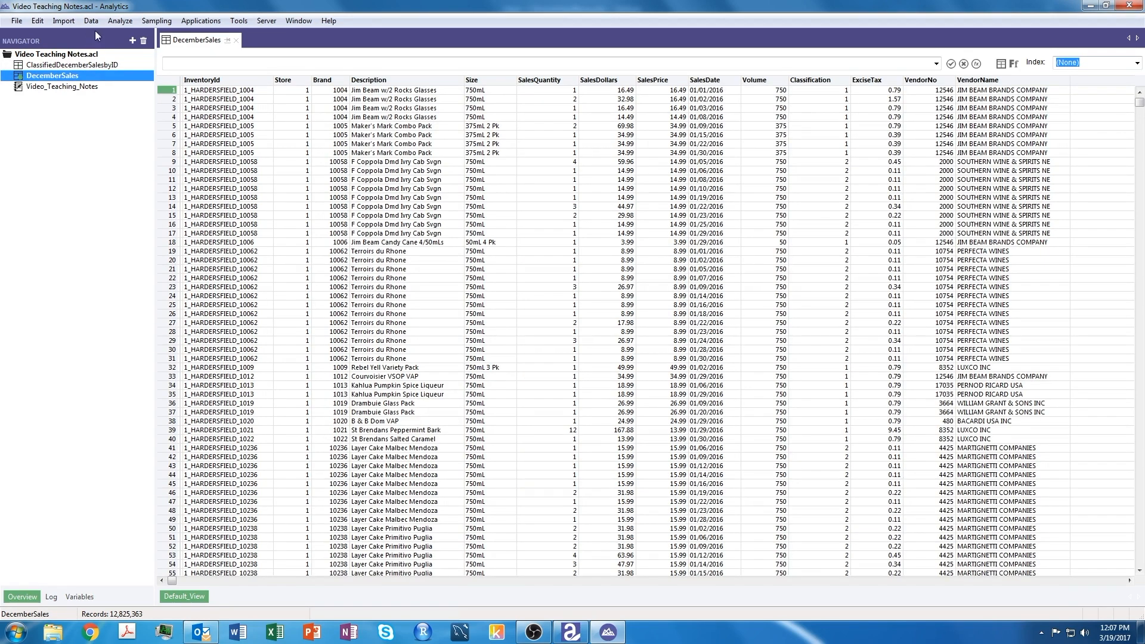
left_click(120, 21)
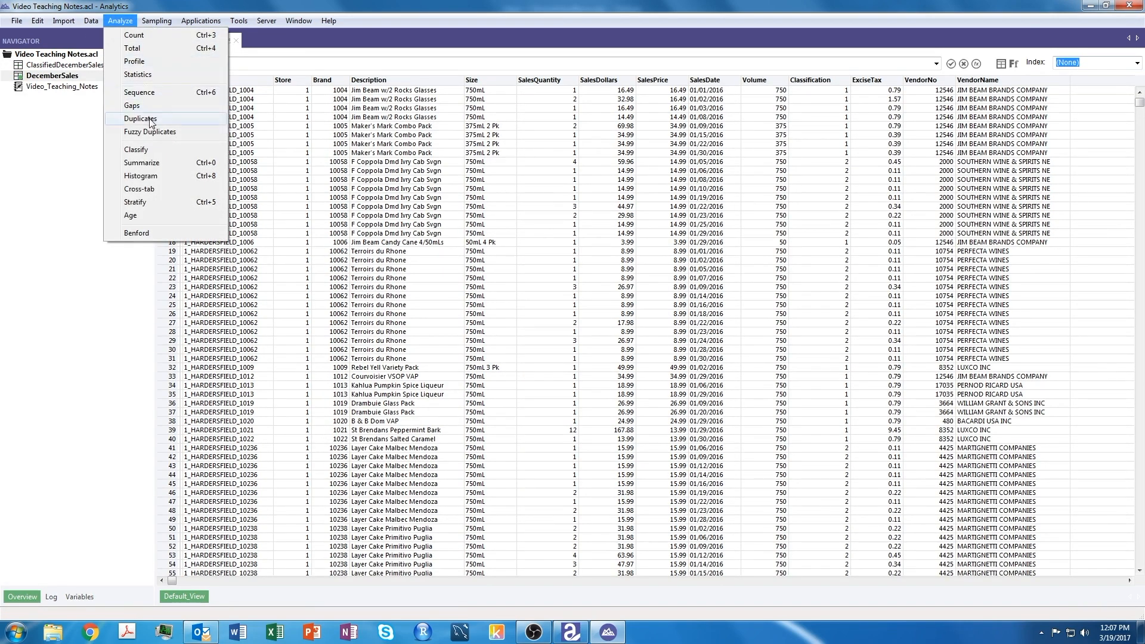
left_click(146, 163)
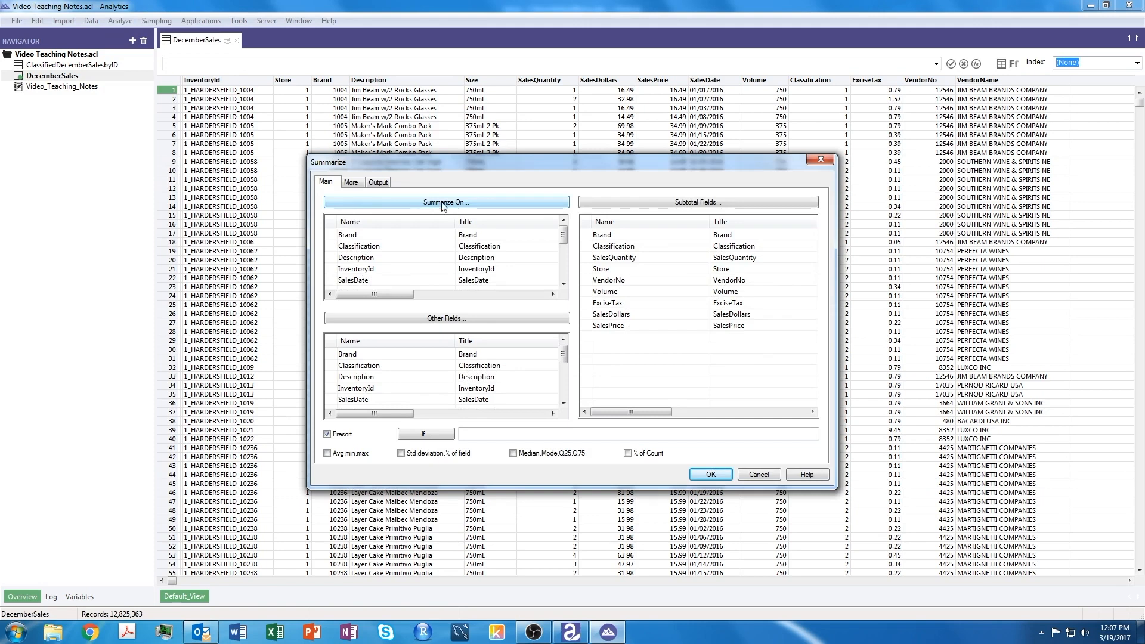
left_click(361, 270)
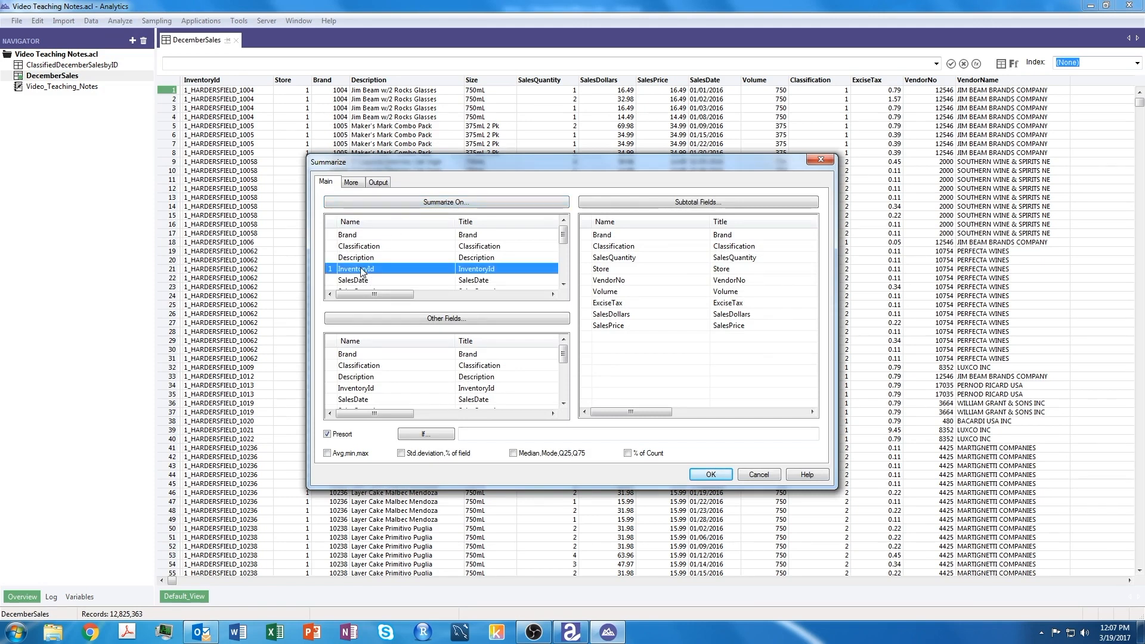
left_click(446, 202)
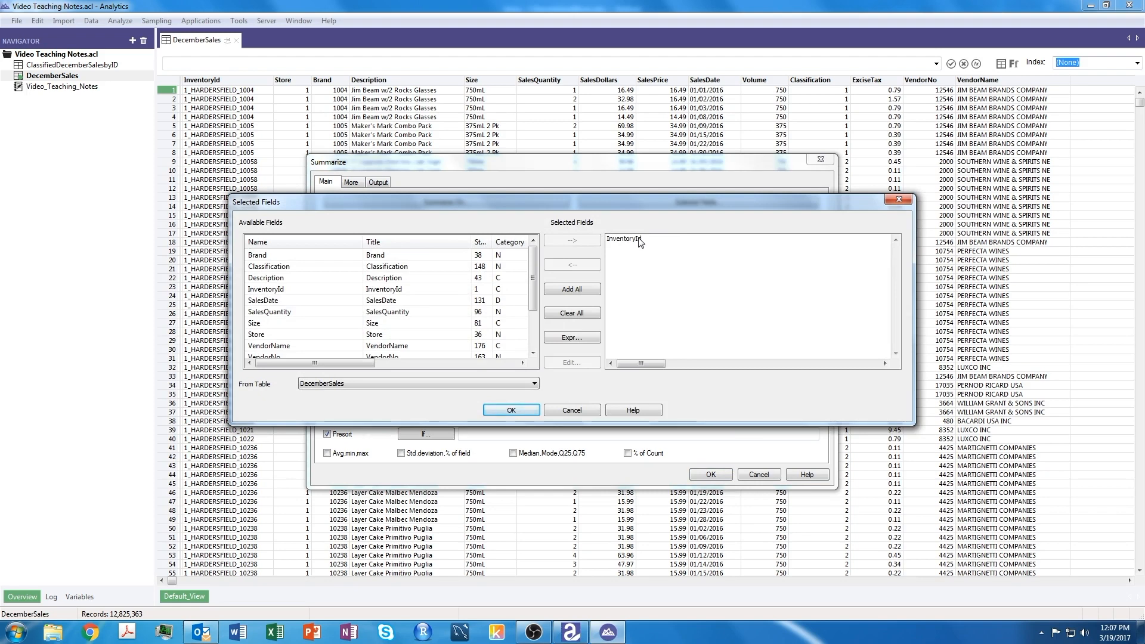
Add Brand as a second field to summarize on and remove it again.
left_click(259, 255)
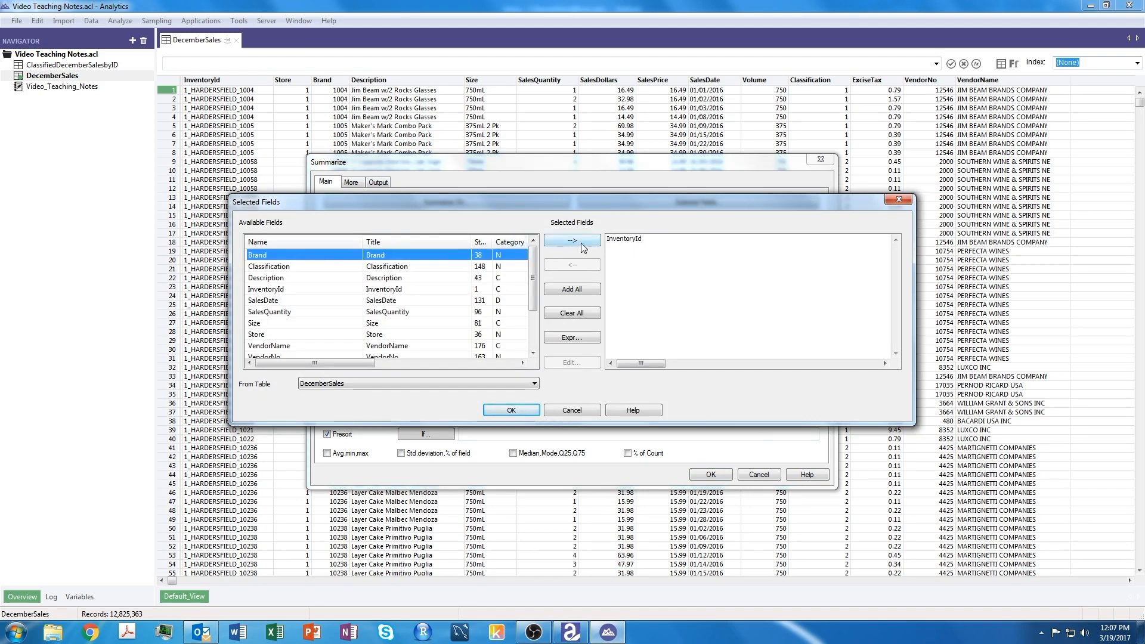
left_click(572, 241)
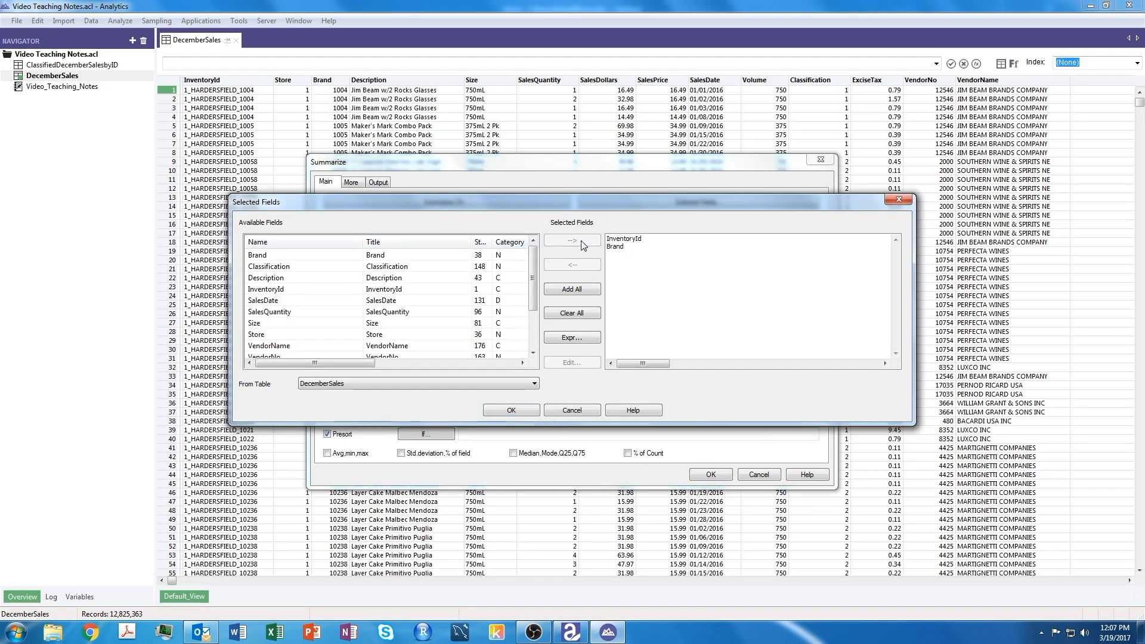
left_click(618, 248)
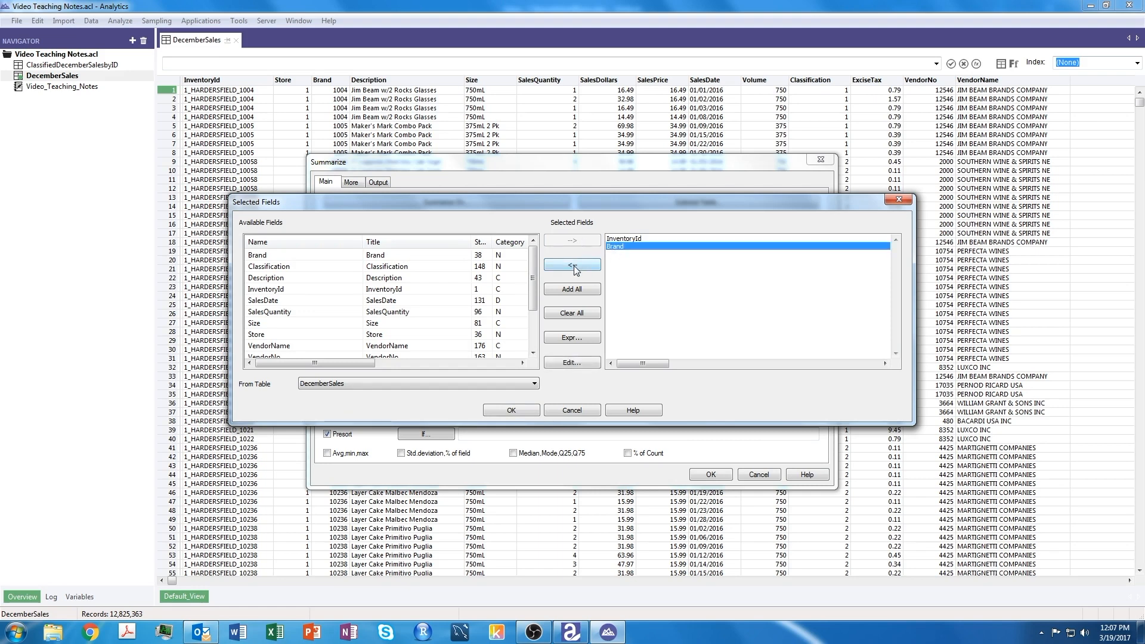
left_click(573, 266)
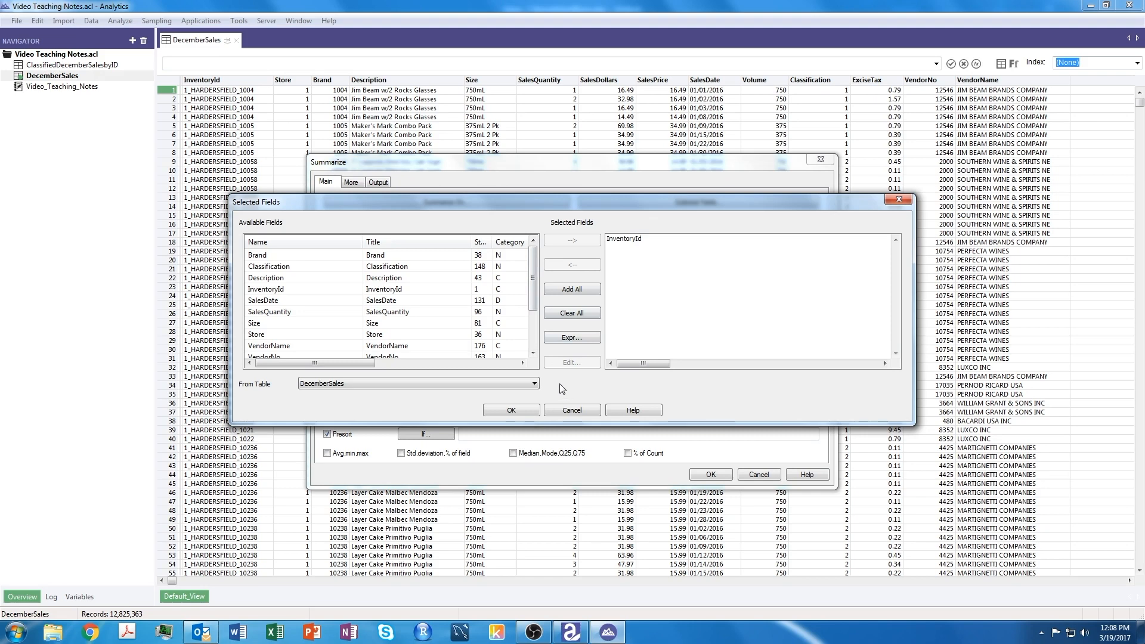
Accept the summarize-on field and choose SalesQuantity and SalesDollars, in that order, as the subtotal fields of the Summarize.
left_click(512, 410)
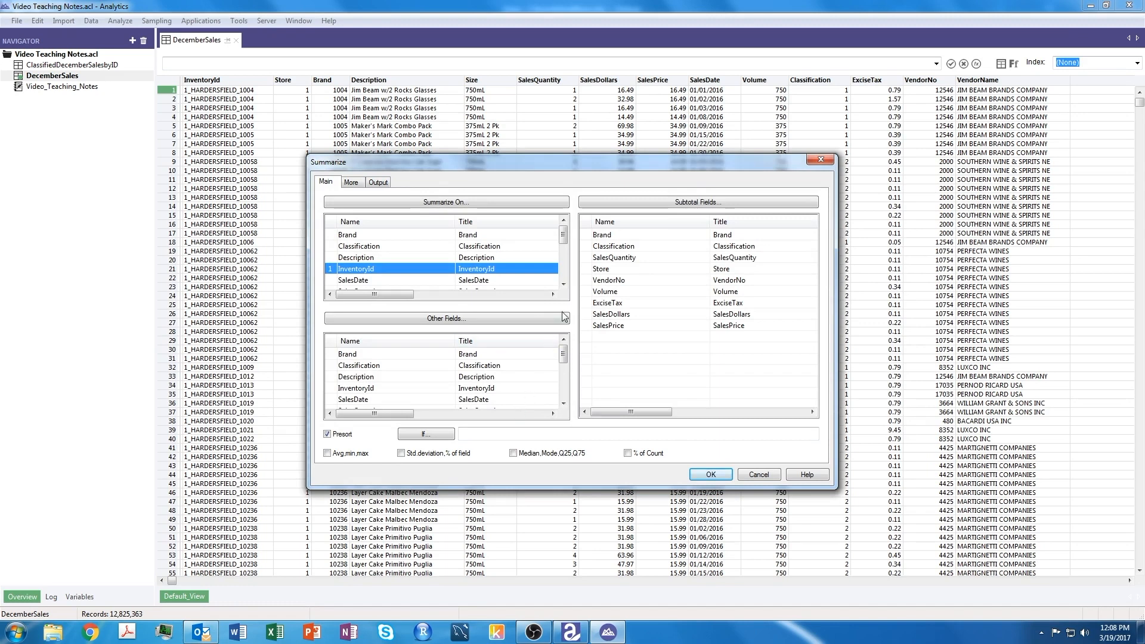
left_click(696, 201)
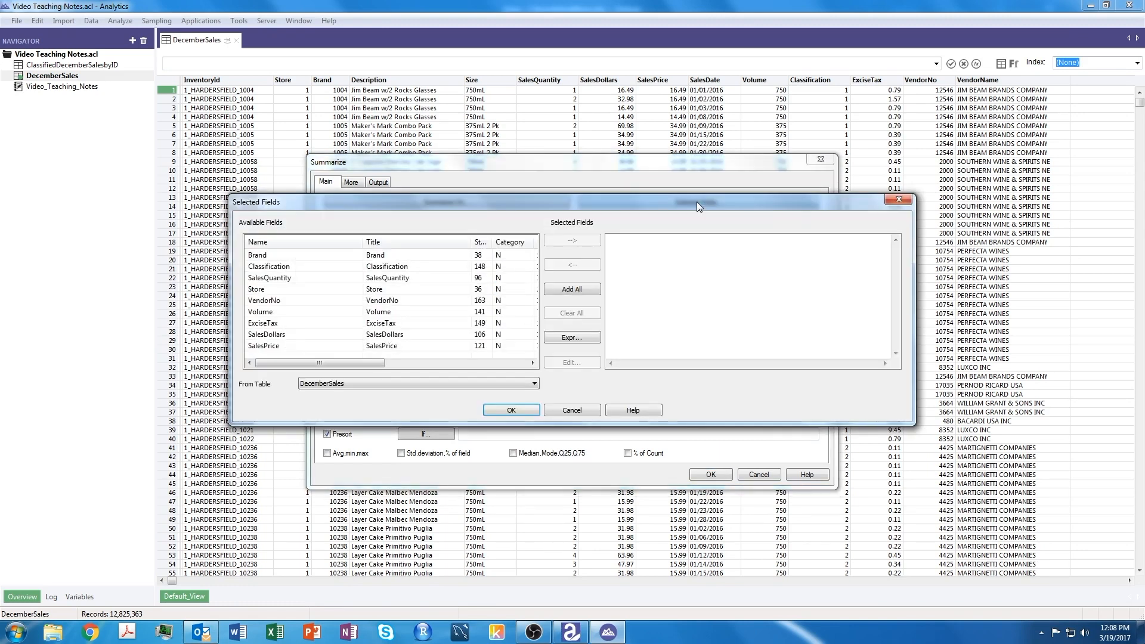
left_click(279, 278)
left_click(566, 241)
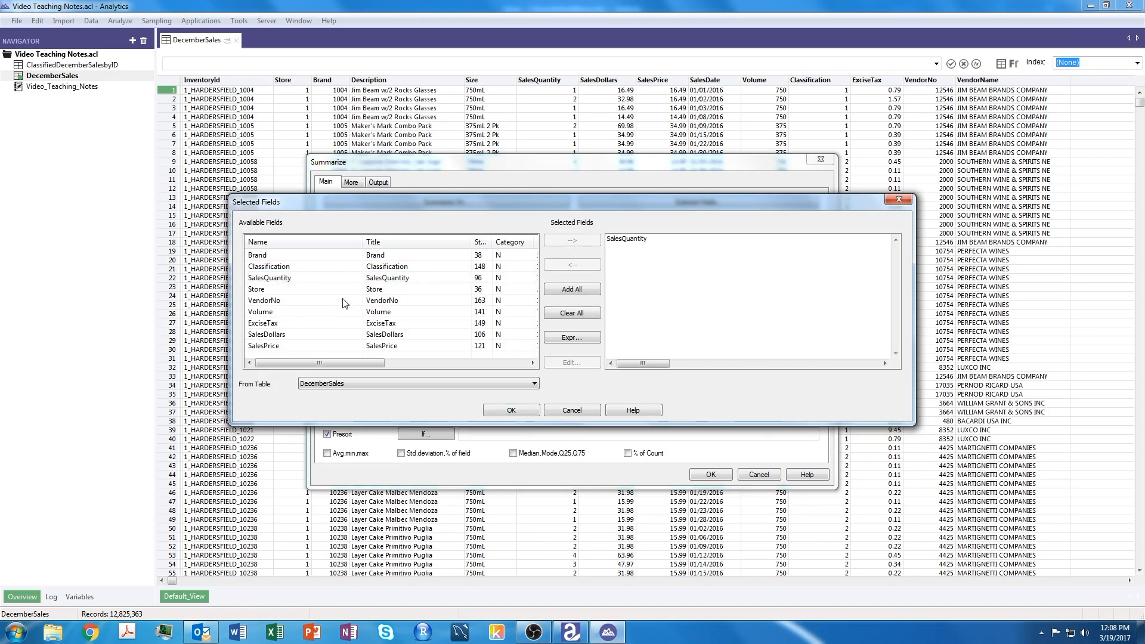
left_click(287, 334)
left_click(571, 240)
left_click(520, 409)
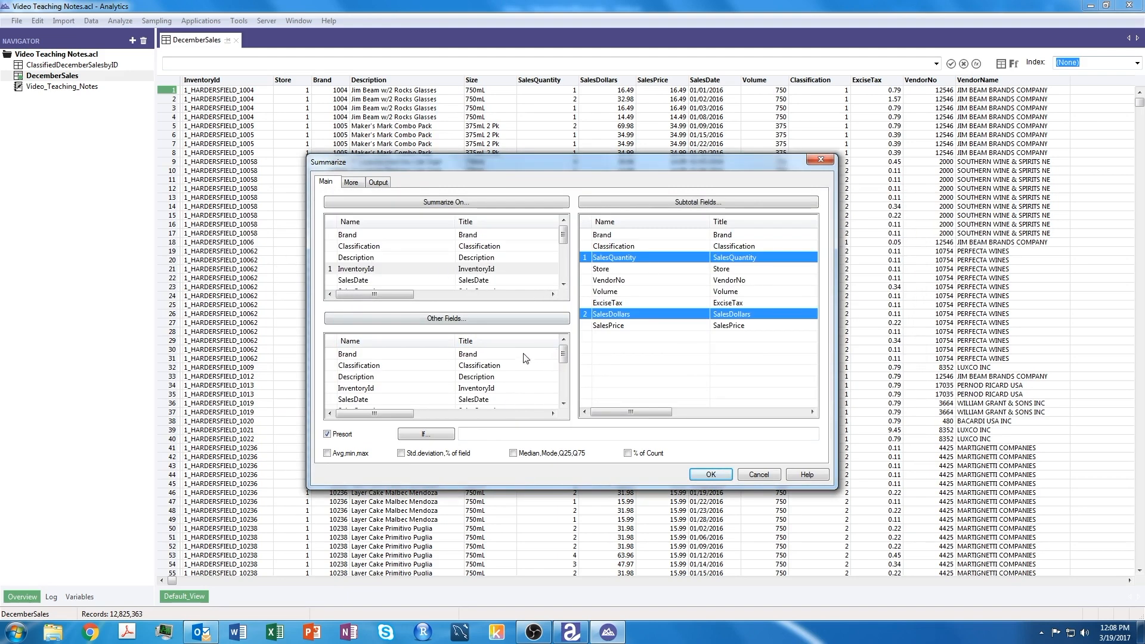
Add Brand, Description, Store and Classification, in that order, as the other fields of the Summarize.
left_click(447, 319)
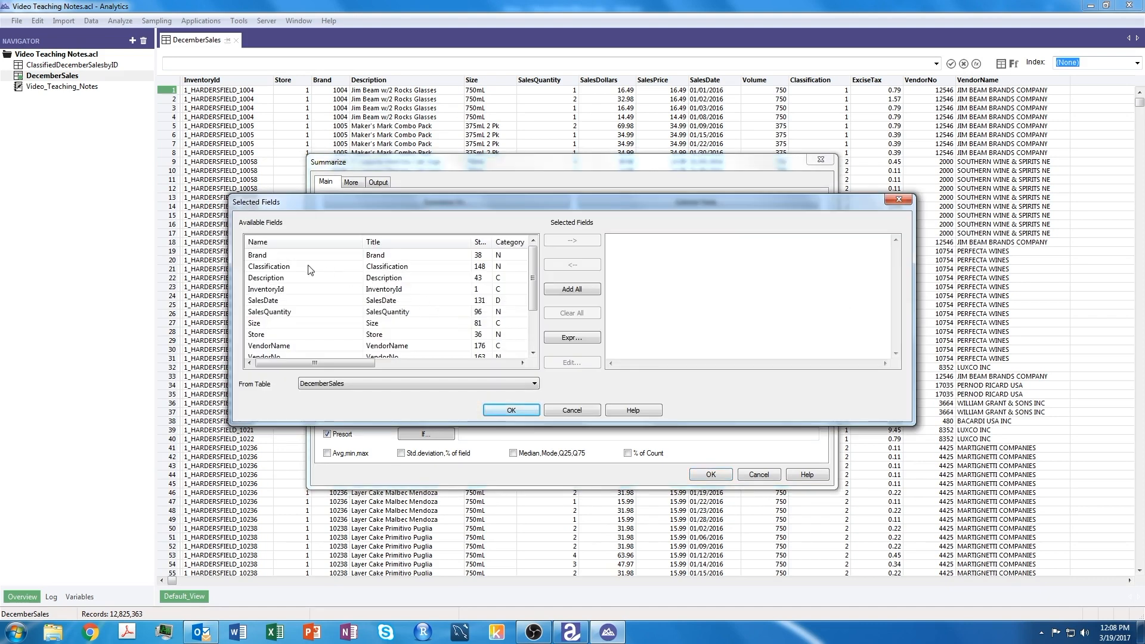
left_click(273, 255)
left_click(573, 241)
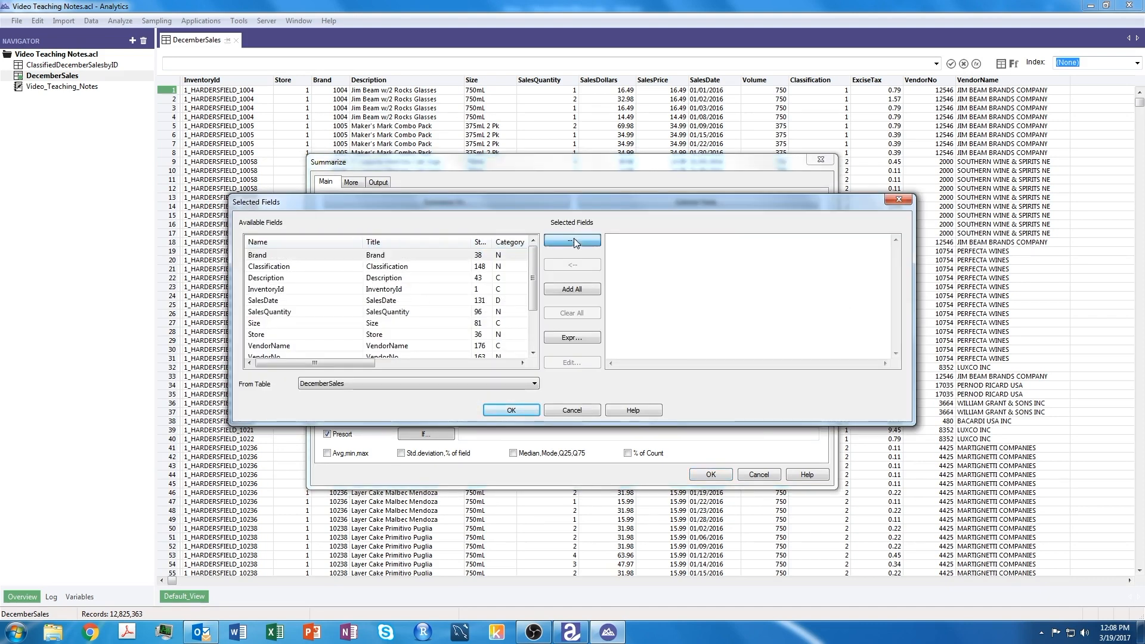
left_click(282, 268)
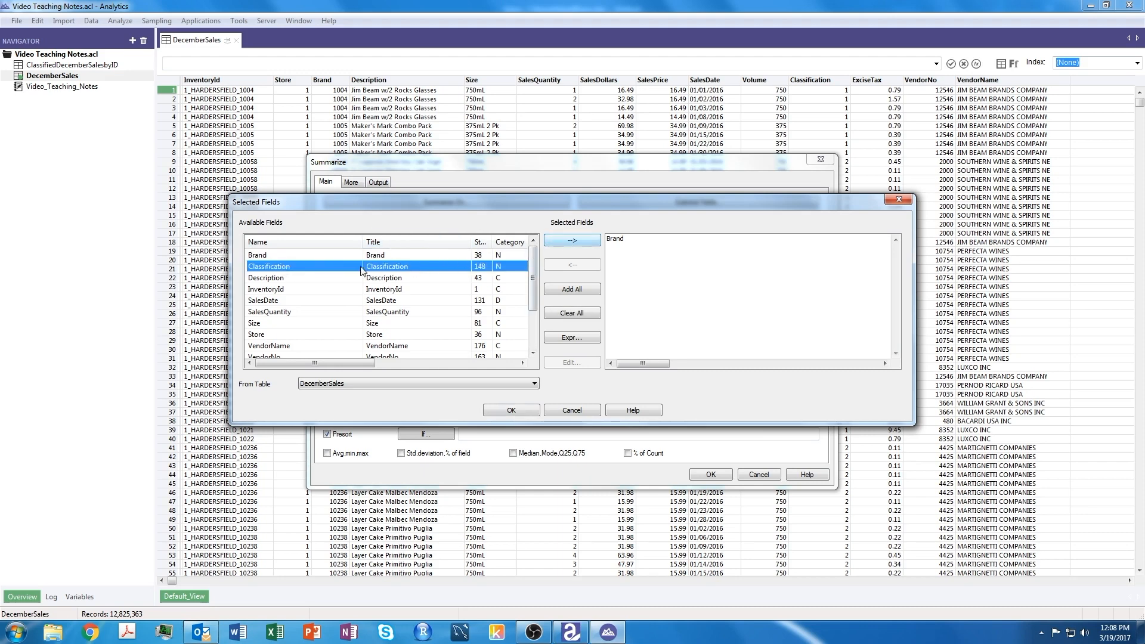
left_click(292, 278)
left_click(590, 239)
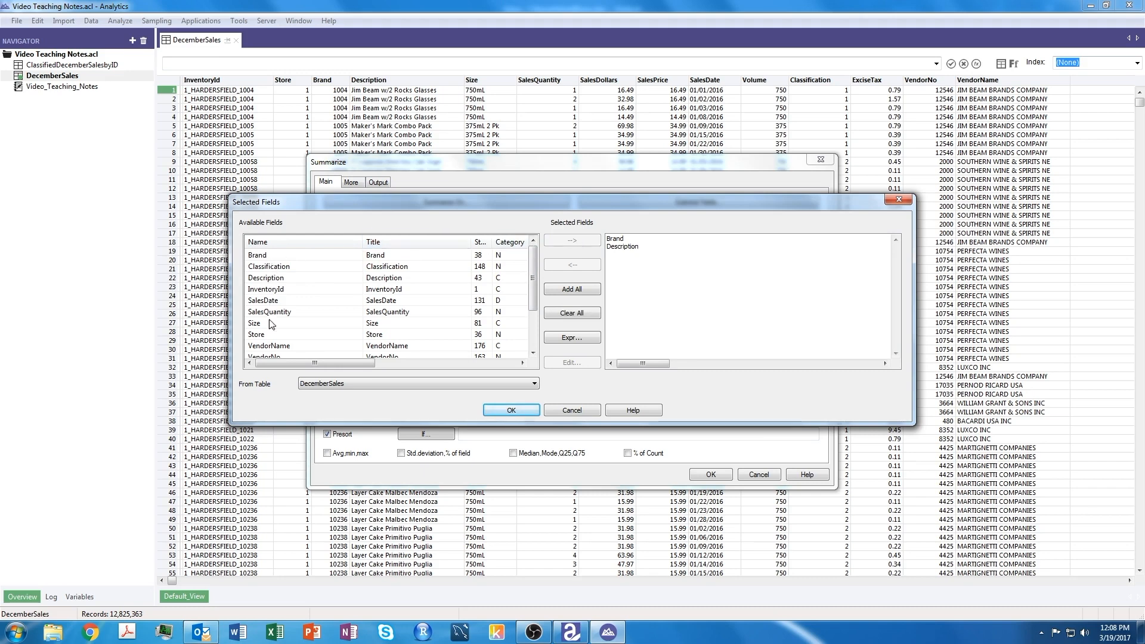
left_click(267, 335)
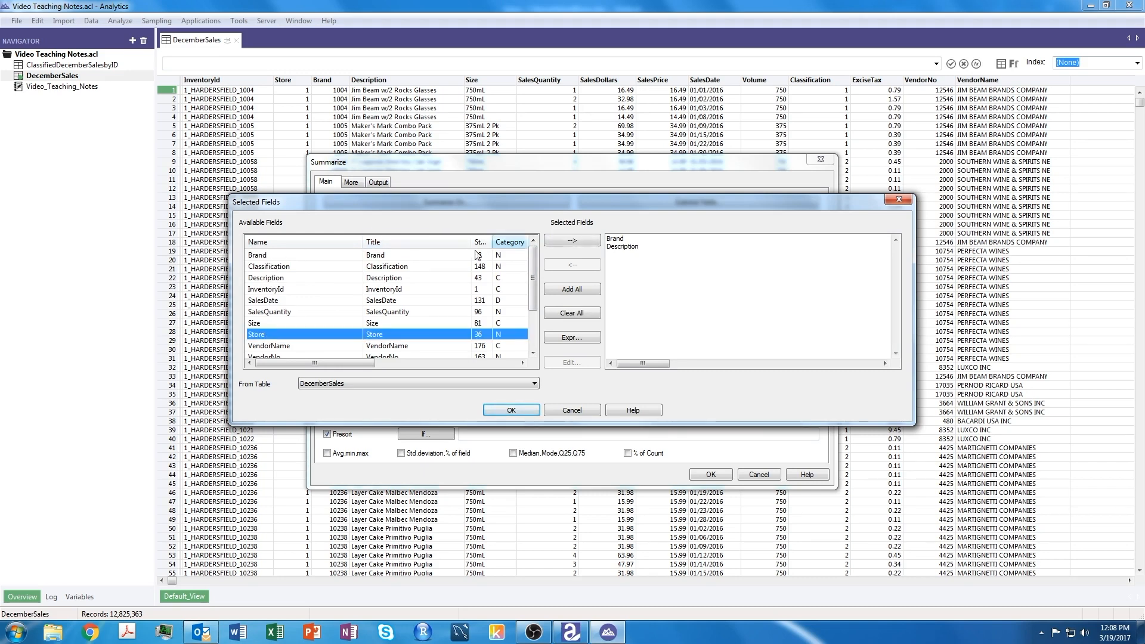
left_click(573, 239)
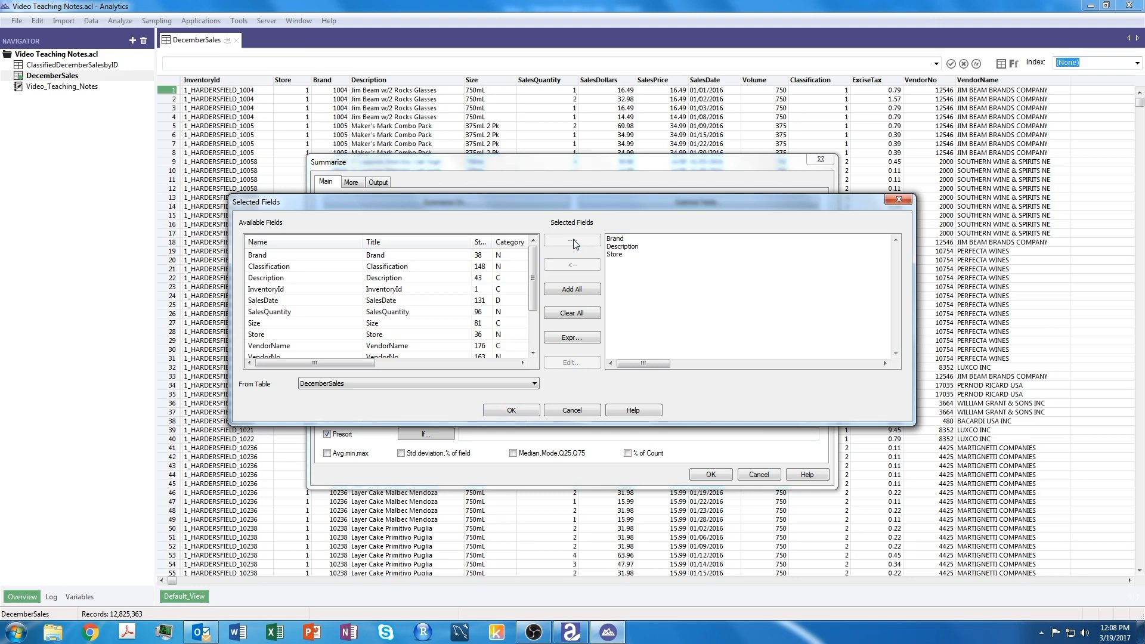
left_click(277, 267)
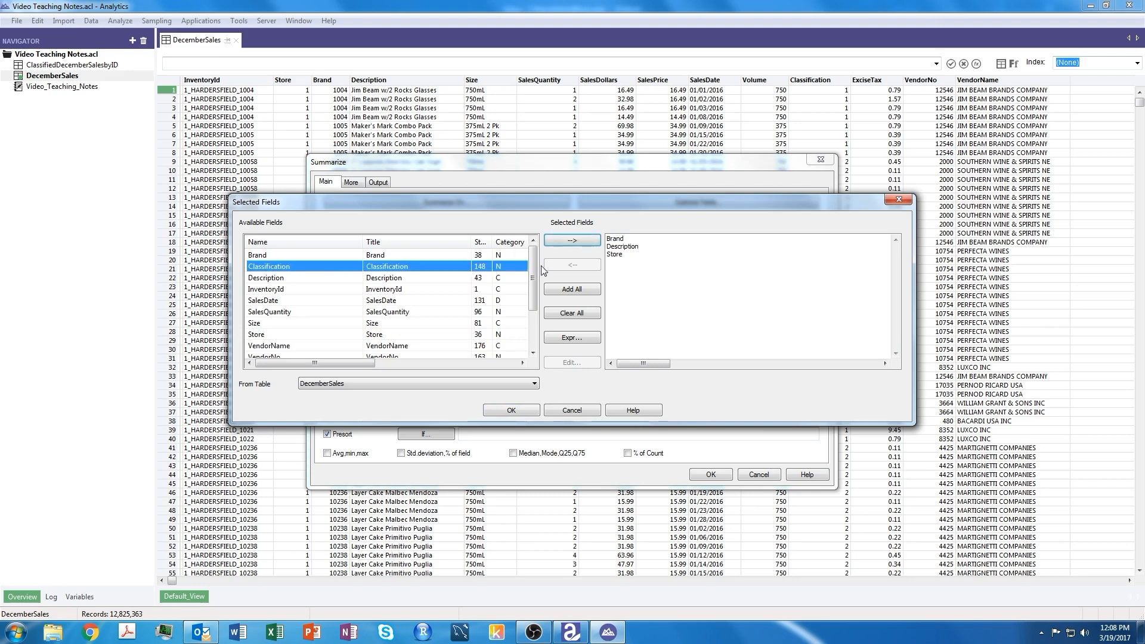
left_click(571, 241)
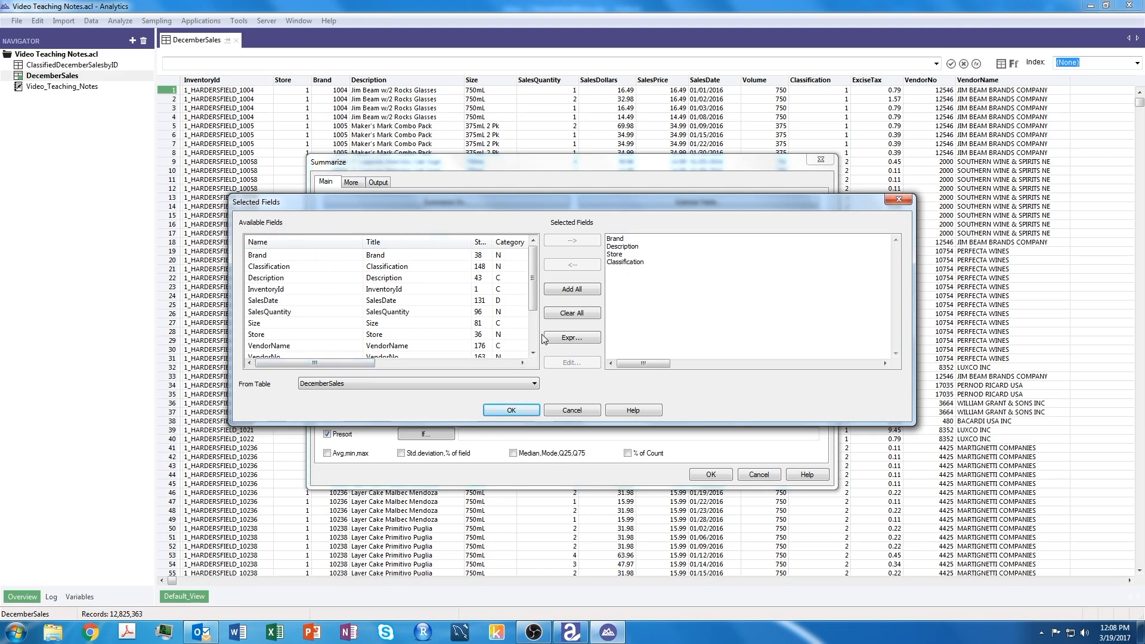
Check the remaining available fields, accept the other-fields list, and discard the Summarize after turning off Presort.
left_click(533, 352)
left_click(533, 351)
left_click(532, 352)
left_click(533, 351)
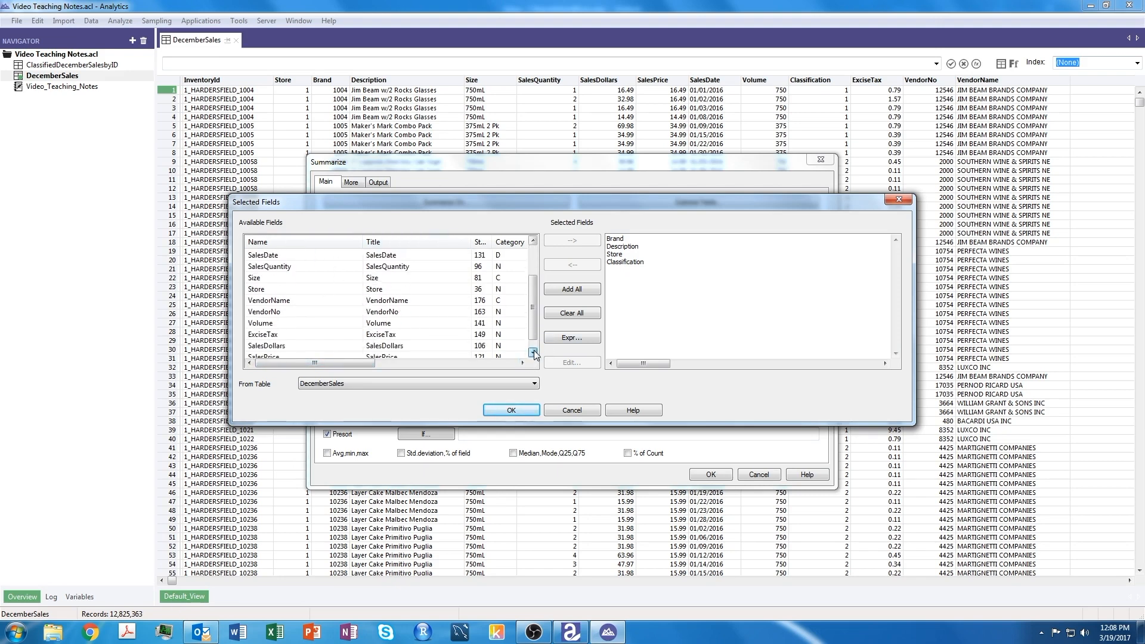
left_click(532, 352)
left_click_drag(532, 314, 532, 262)
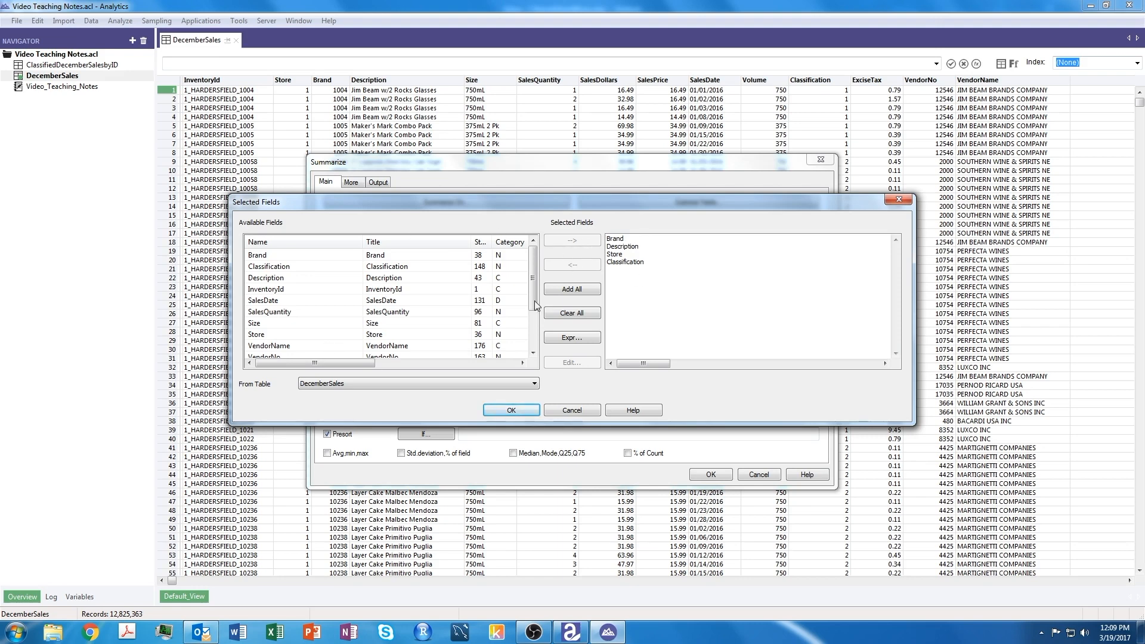
left_click(511, 410)
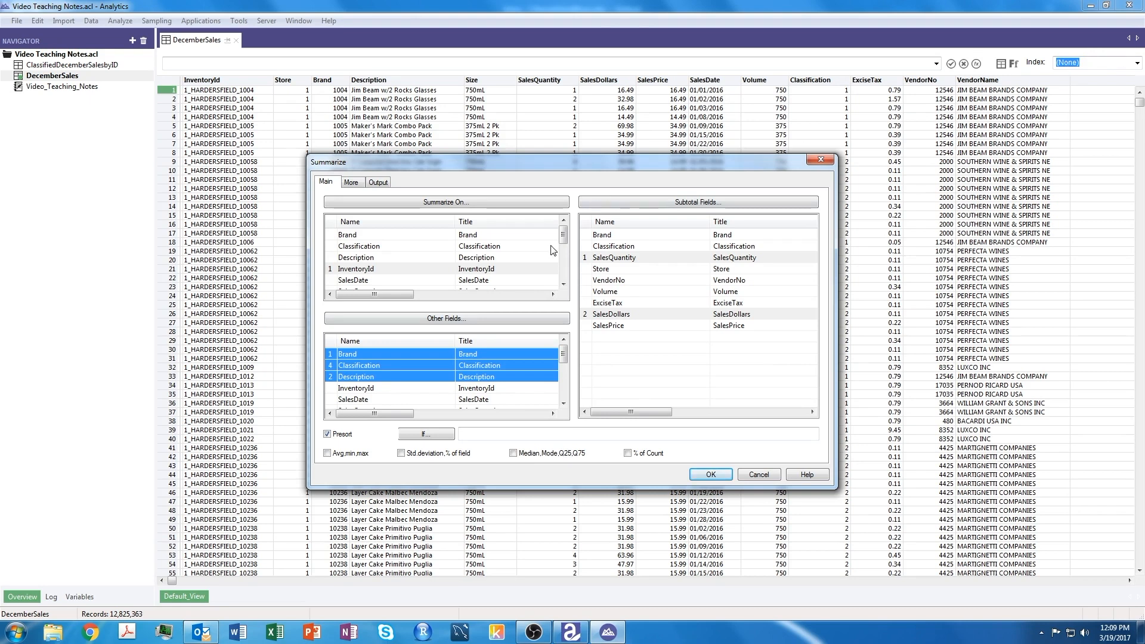
left_click(328, 435)
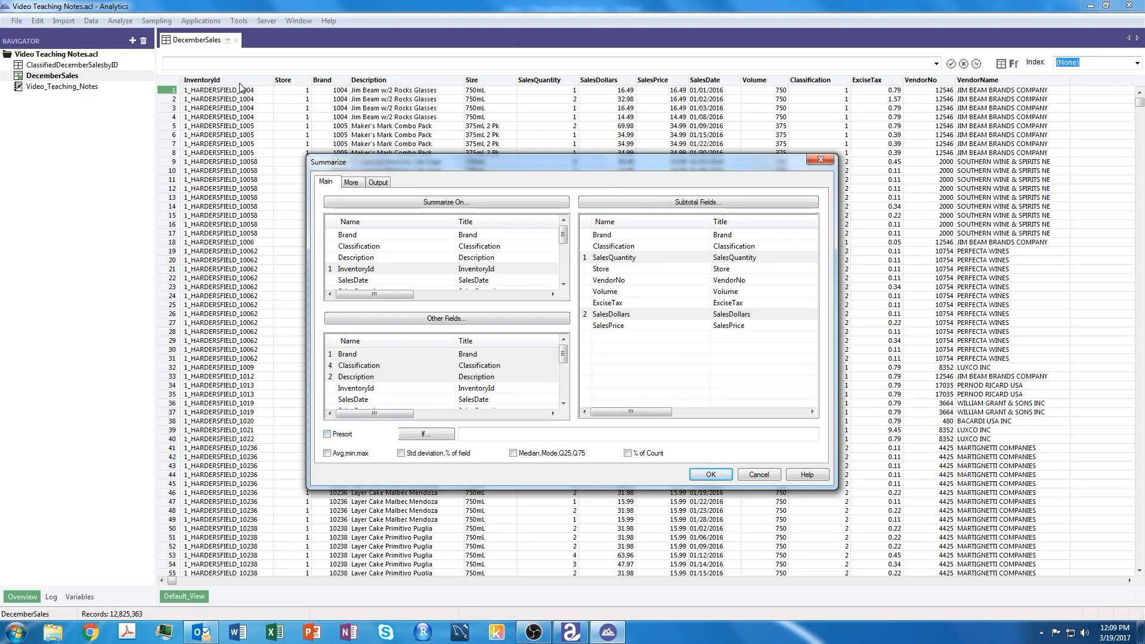
left_click(767, 474)
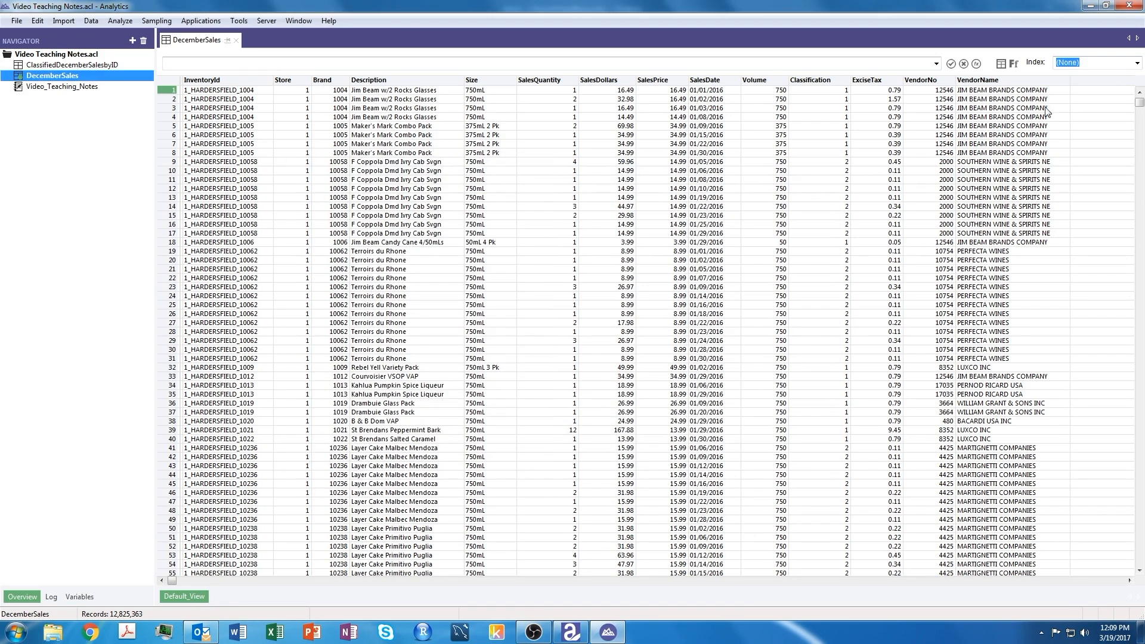
Apply the InventoryID index to the DecemberSales table and start a Summarize on the InventoryId field.
left_click(1137, 64)
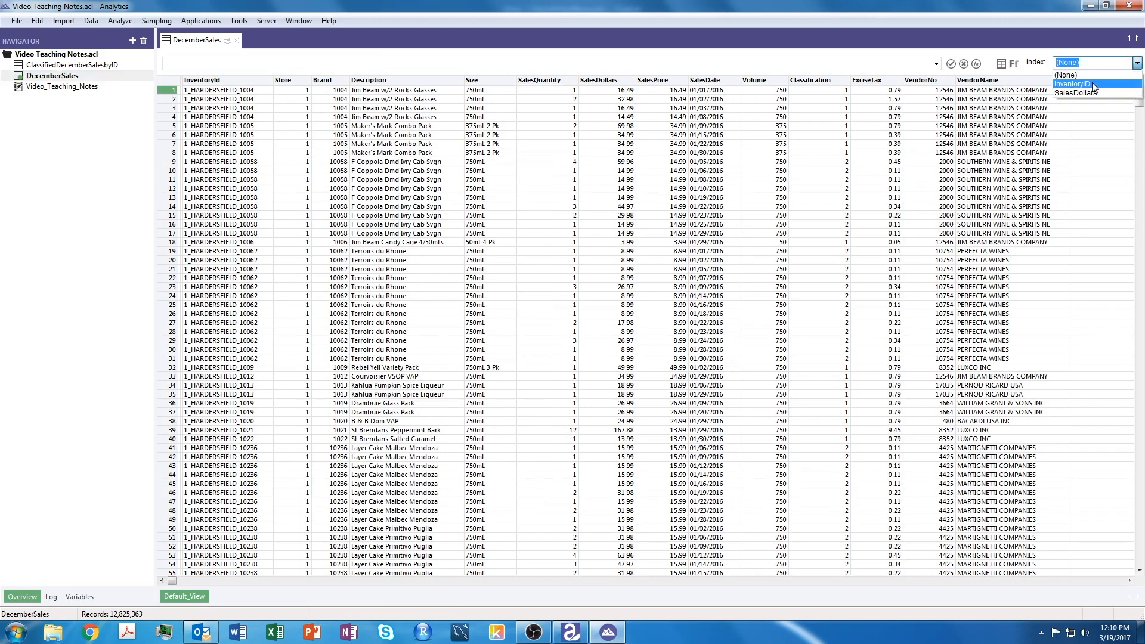
left_click(1092, 82)
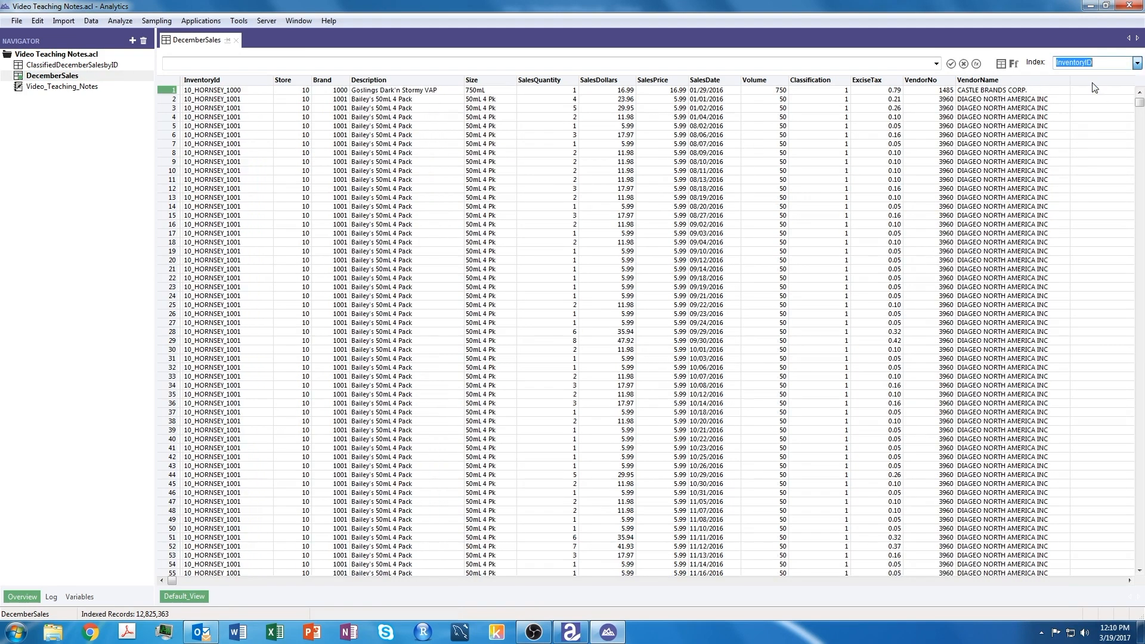
left_click(116, 21)
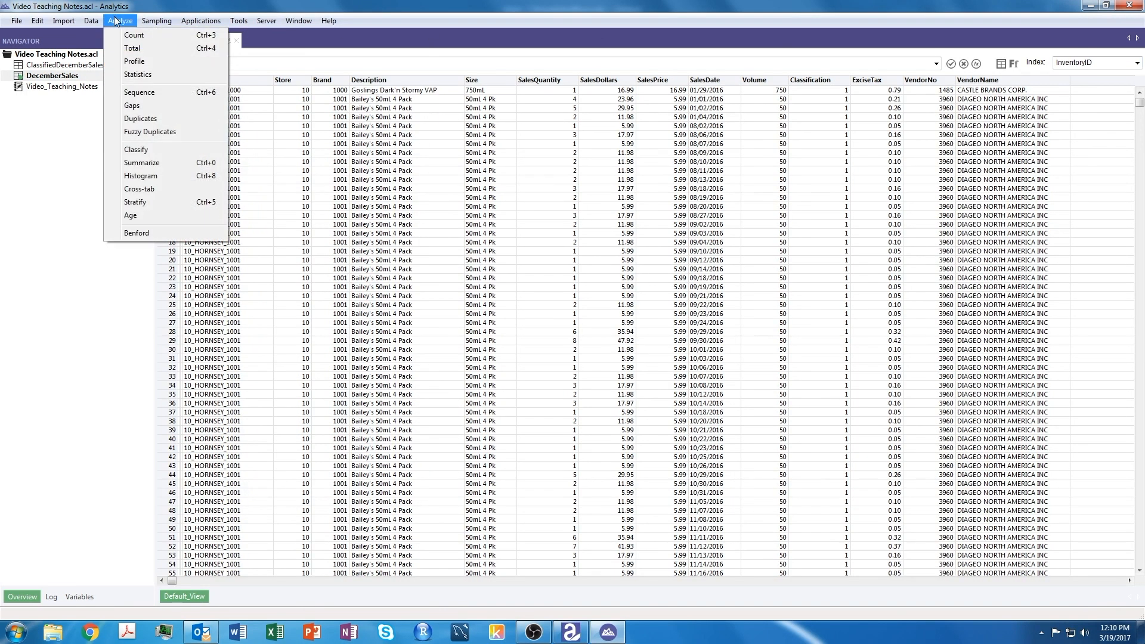
left_click(146, 162)
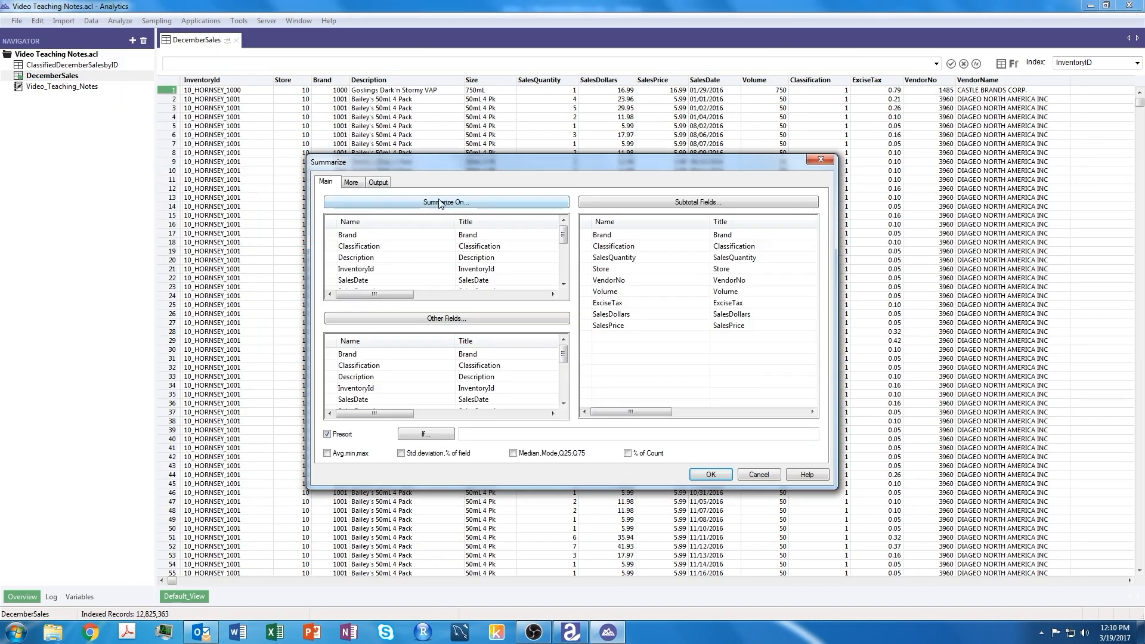
left_click(382, 274)
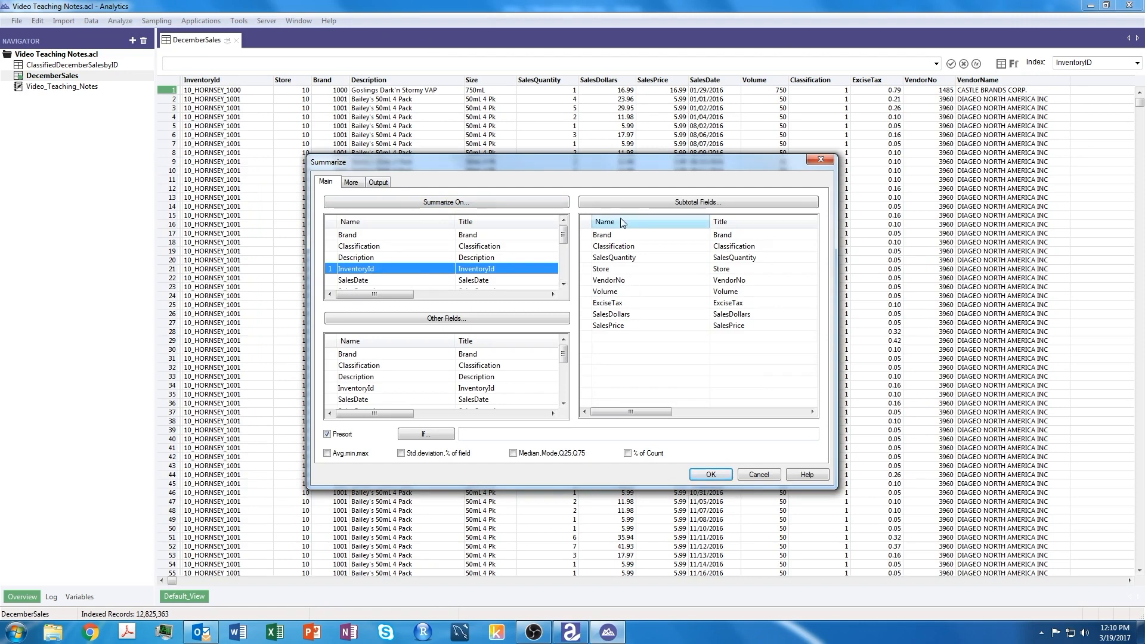
Choose SalesQuantity and SalesDollars, in that order, as the subtotal fields of the new Summarize.
left_click(628, 202)
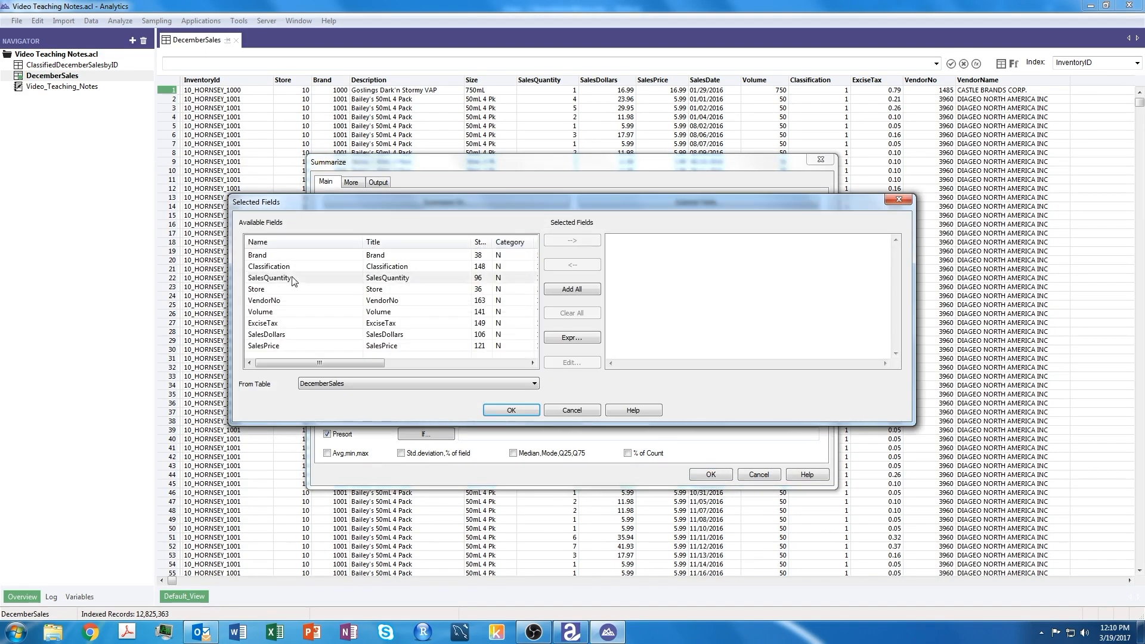
left_click(292, 278)
double_click(292, 278)
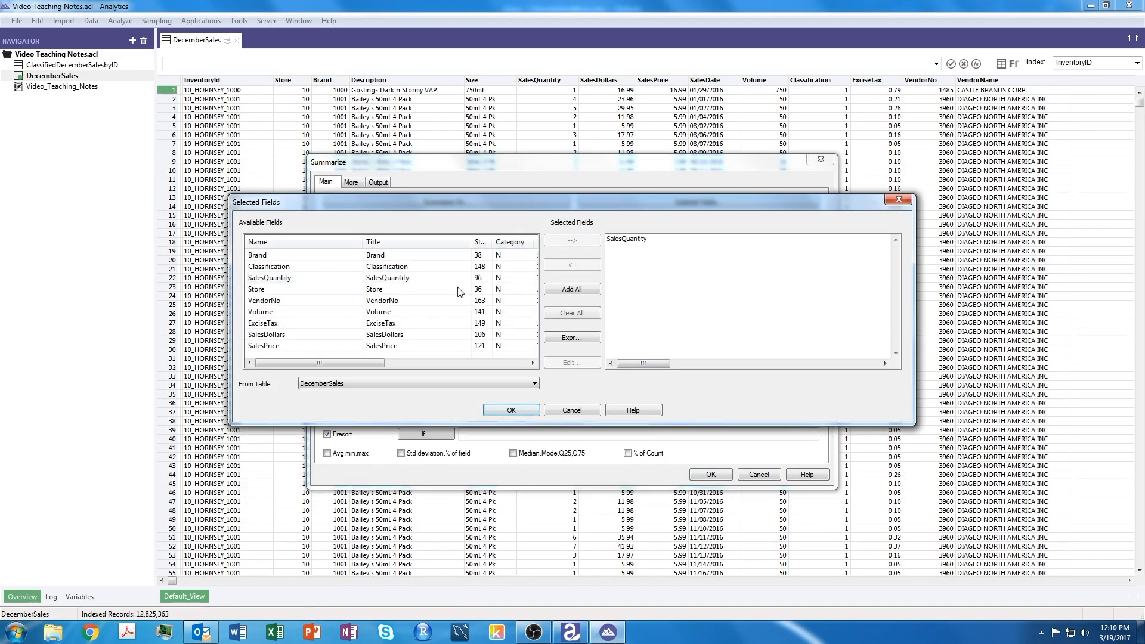
left_click(251, 337)
left_click(571, 240)
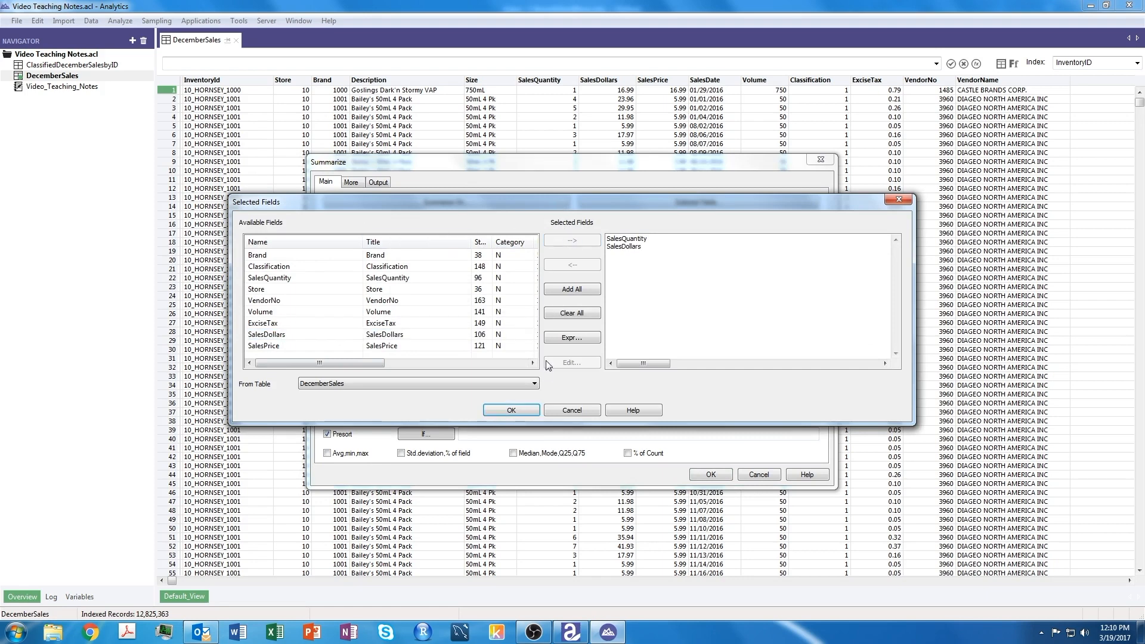
left_click(517, 410)
Include Brand, Description, Store and Classification, in that order, as the other fields of the Summarize.
left_click(457, 319)
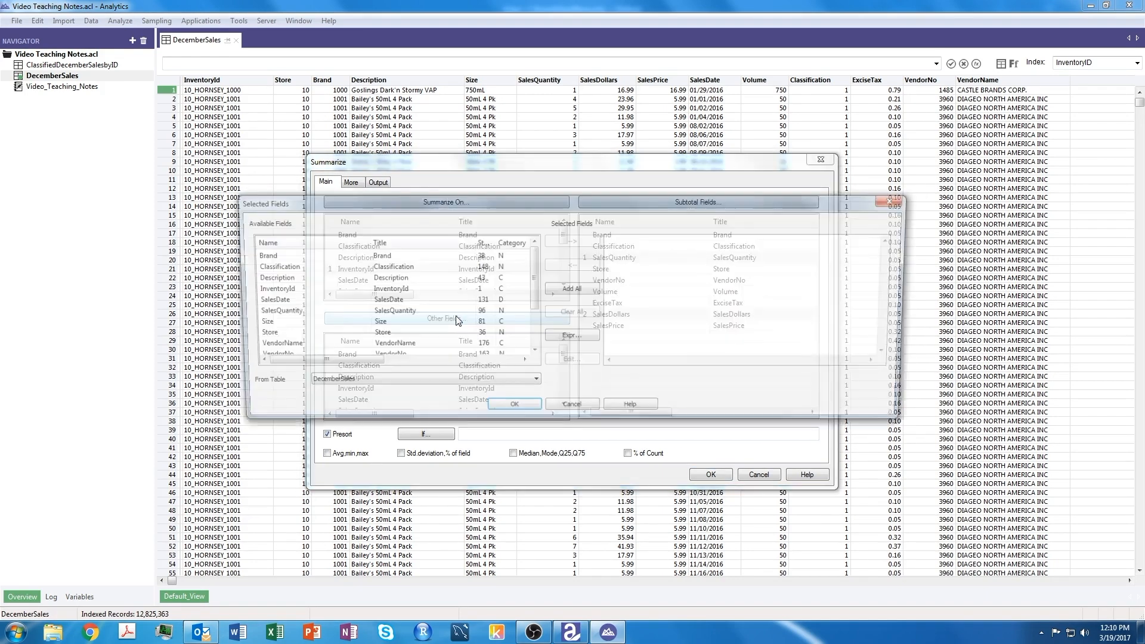
left_click(440, 255)
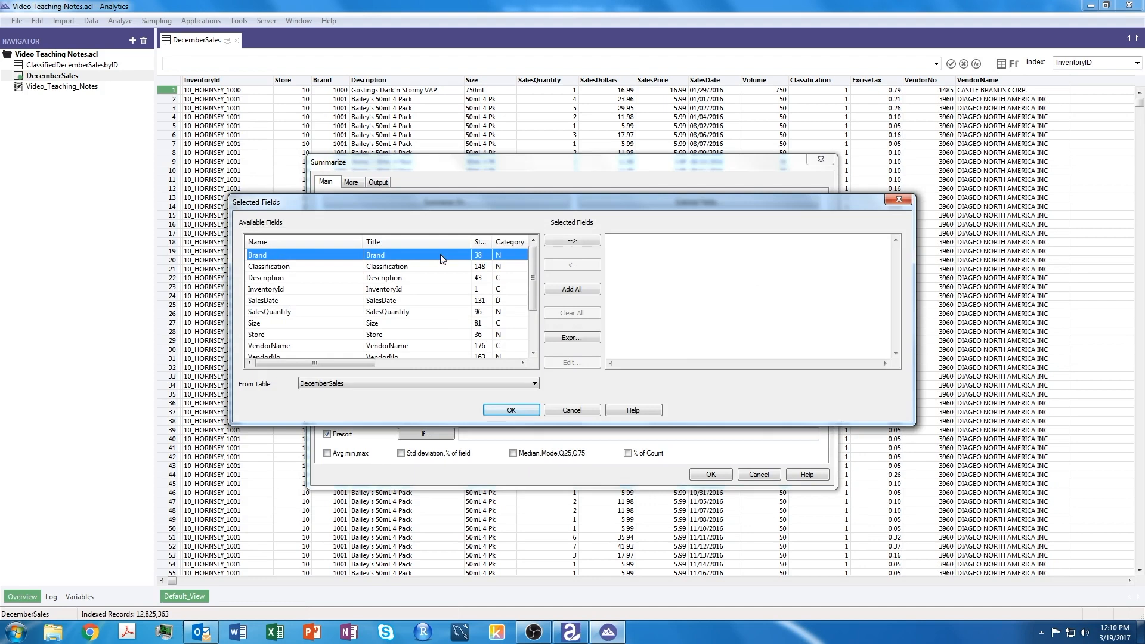
left_click(565, 239)
left_click(283, 279)
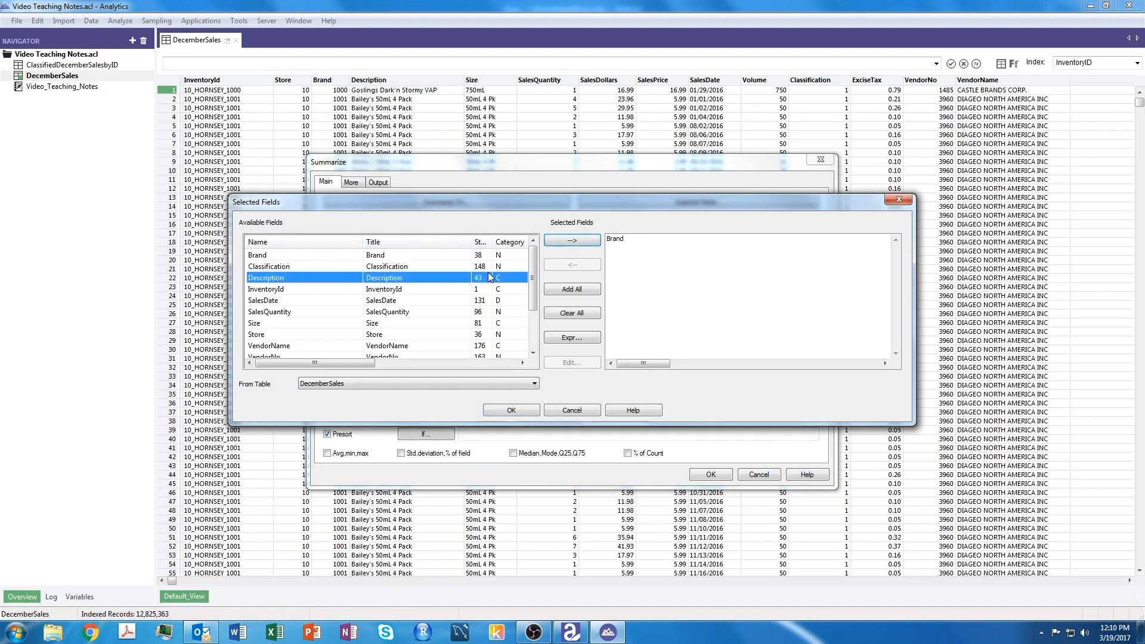
left_click(574, 243)
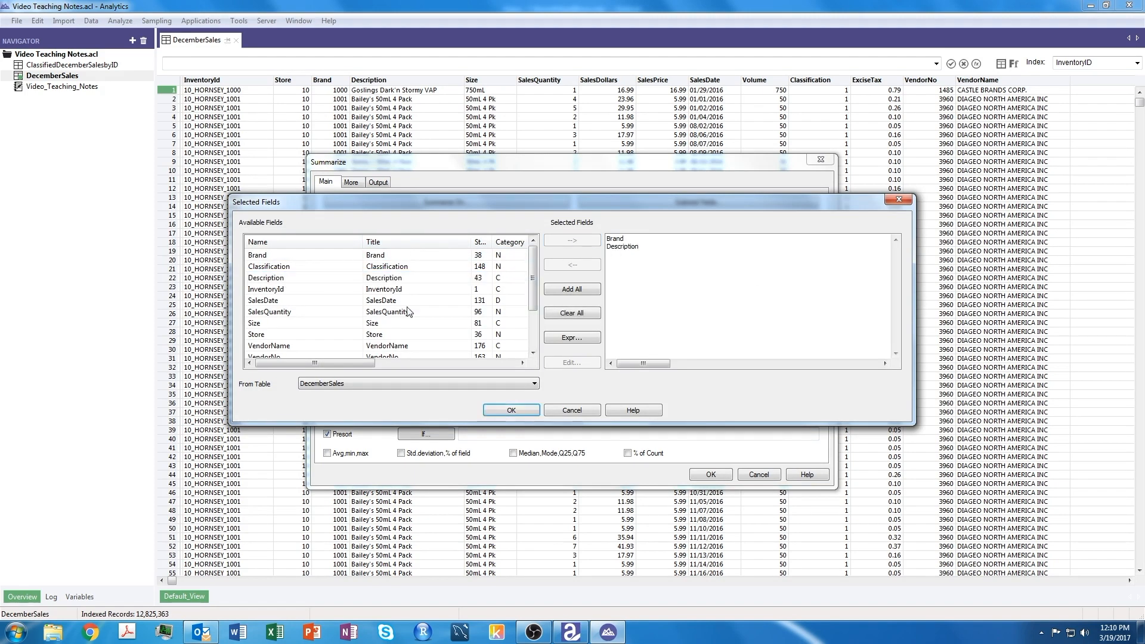
left_click(260, 335)
left_click(557, 244)
left_click(279, 270)
left_click(563, 240)
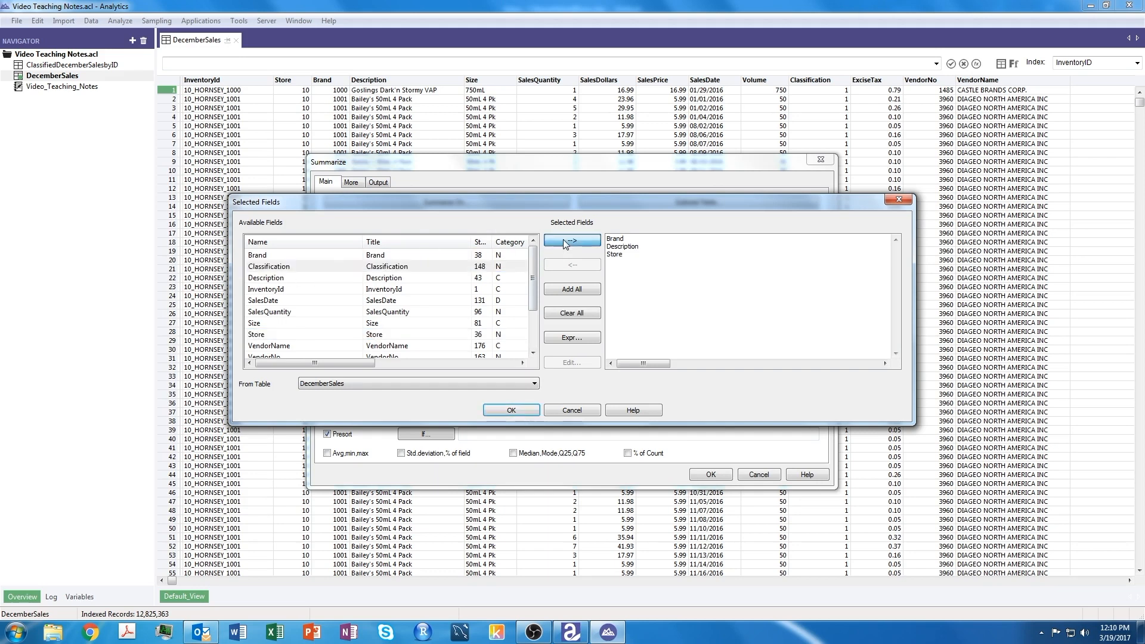
left_click(511, 410)
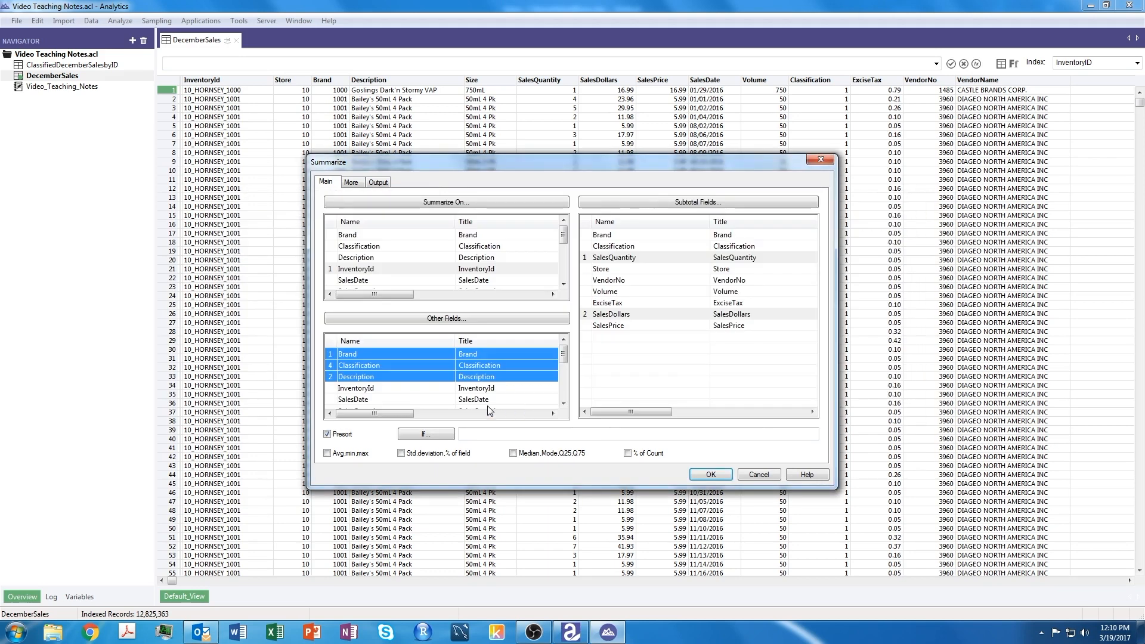
Turn off Presort, output the Summarize to an ACL Table file named SummarizedDecemberSalesbyID, and run it.
left_click(327, 435)
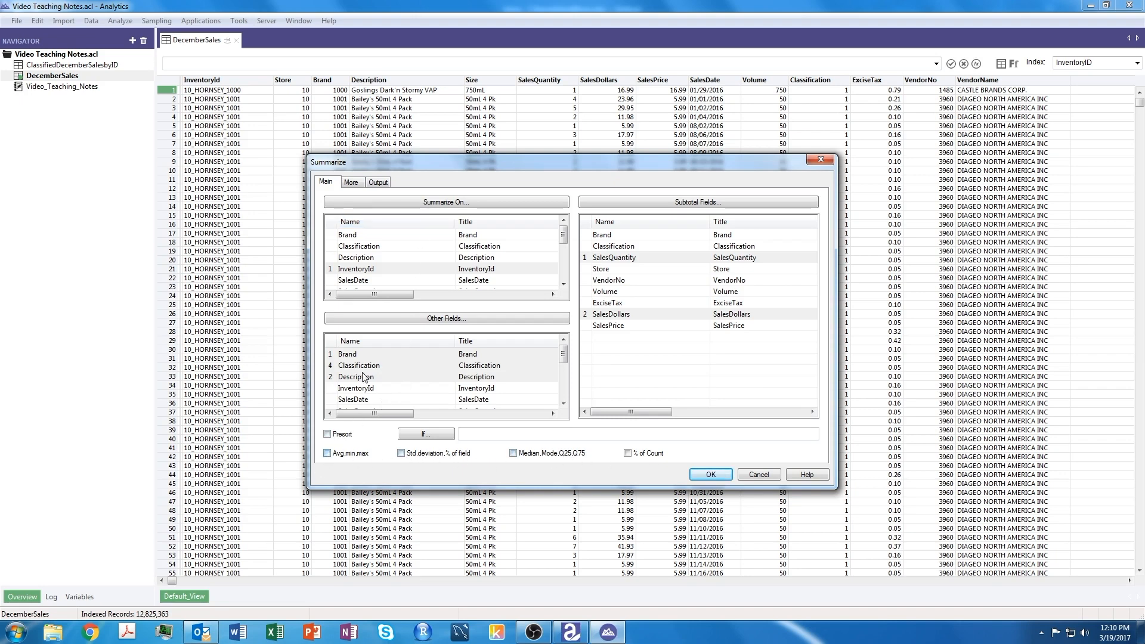
left_click(379, 182)
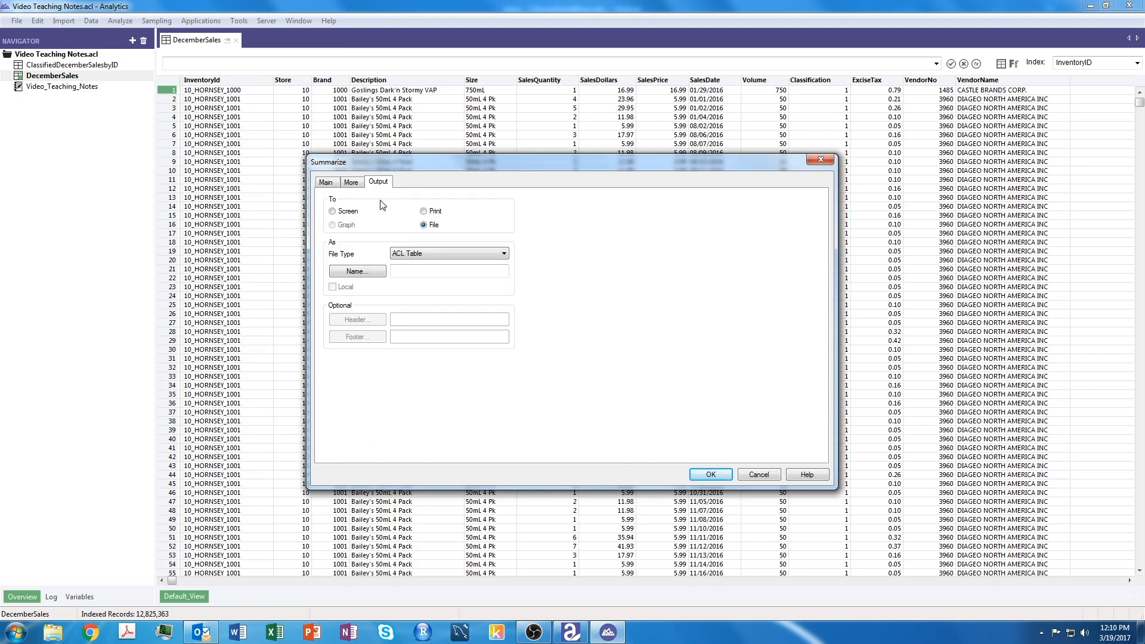
left_click(447, 275)
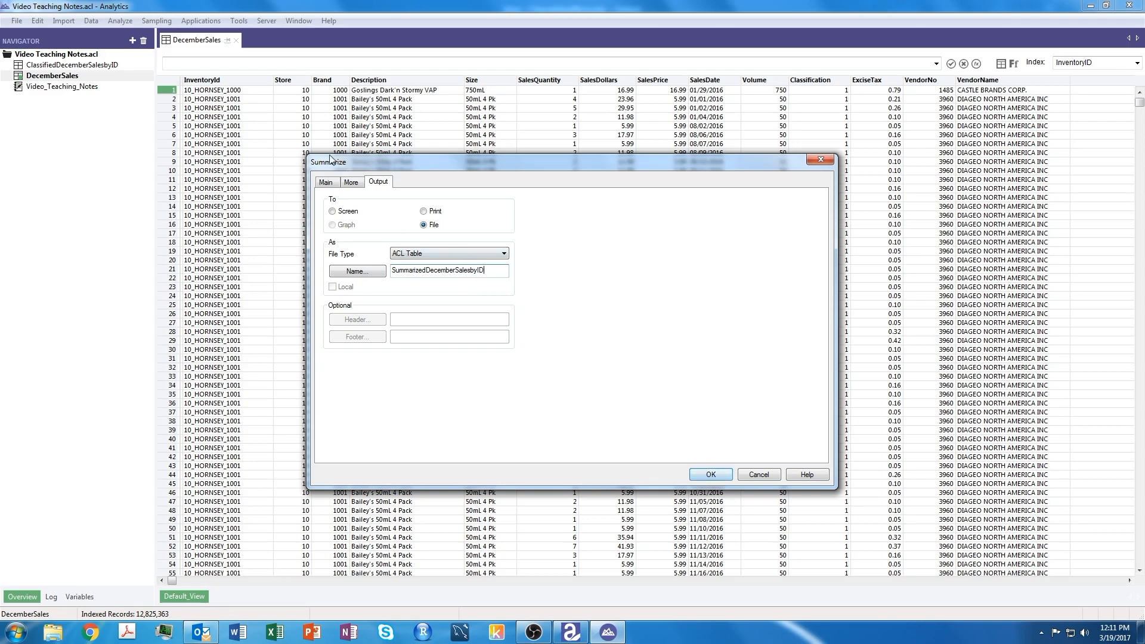
left_click(716, 474)
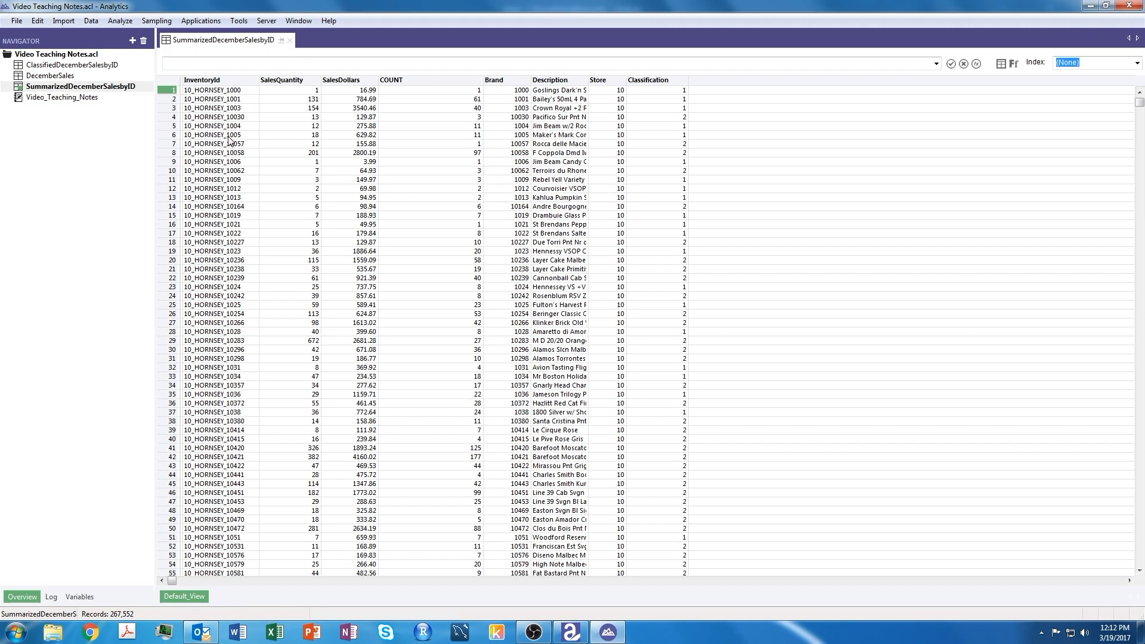
Index the SummarizedDecemberSalesbyID table on SalesDollars and save the index as SalesDollarsSummarized.
left_click(1137, 63)
left_click(1136, 62)
left_click(91, 21)
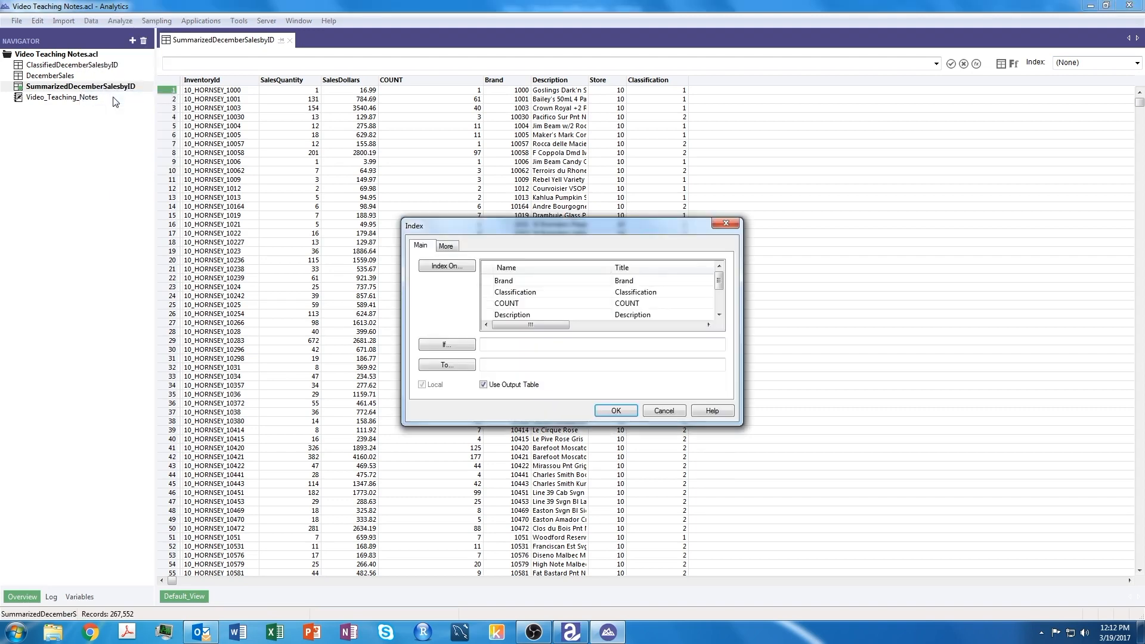
left_click(719, 314)
left_click(719, 314)
left_click(719, 314)
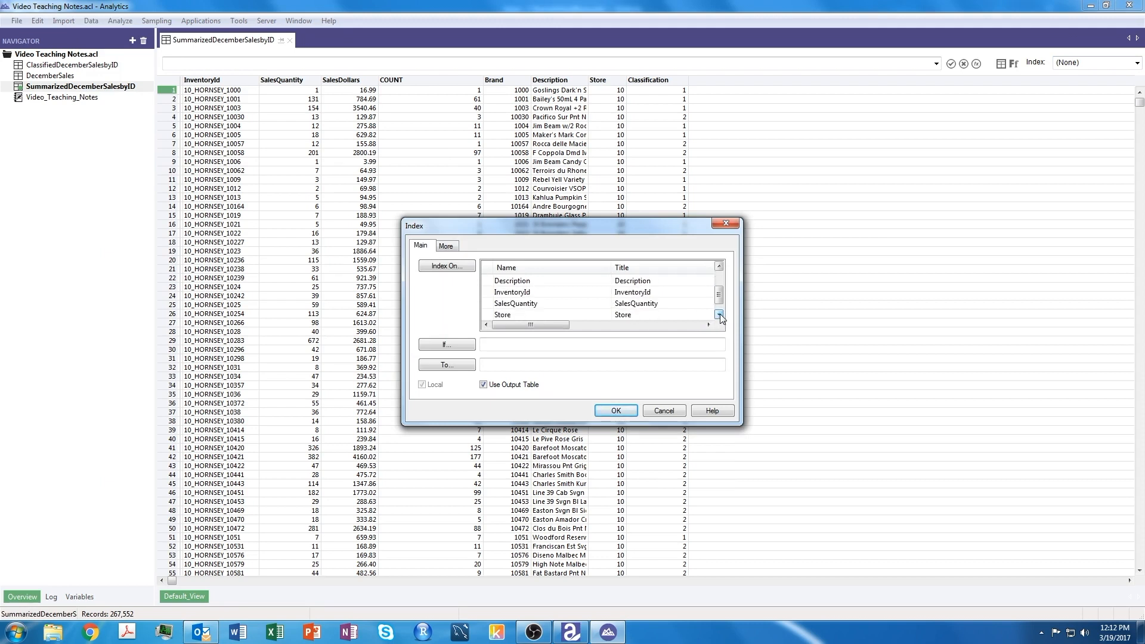
left_click(719, 315)
left_click(590, 315)
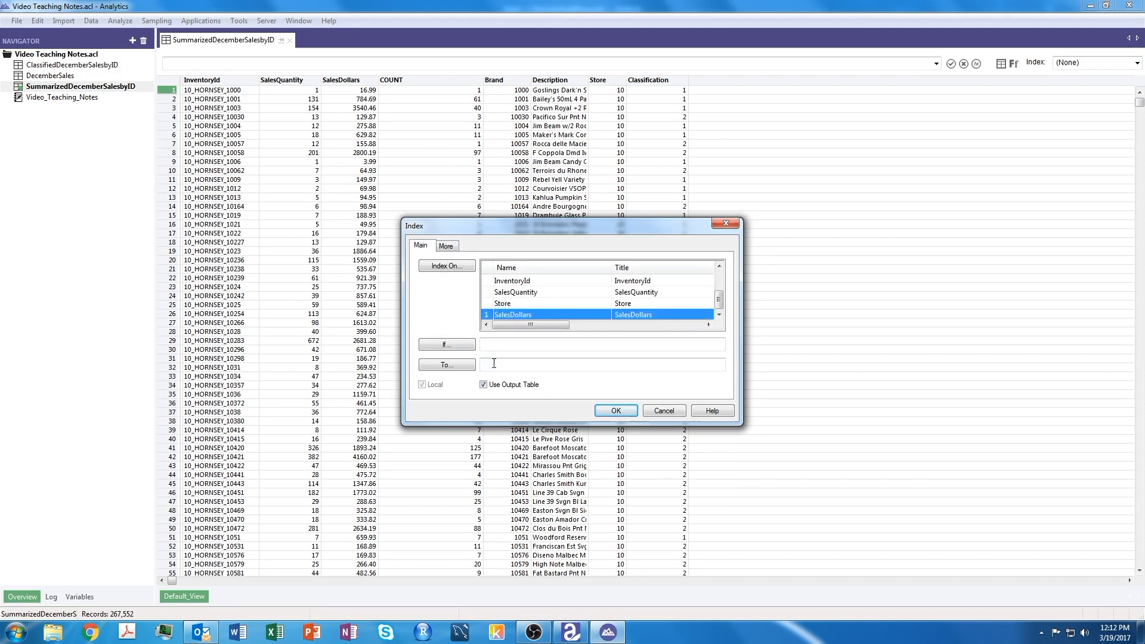
left_click(514, 364)
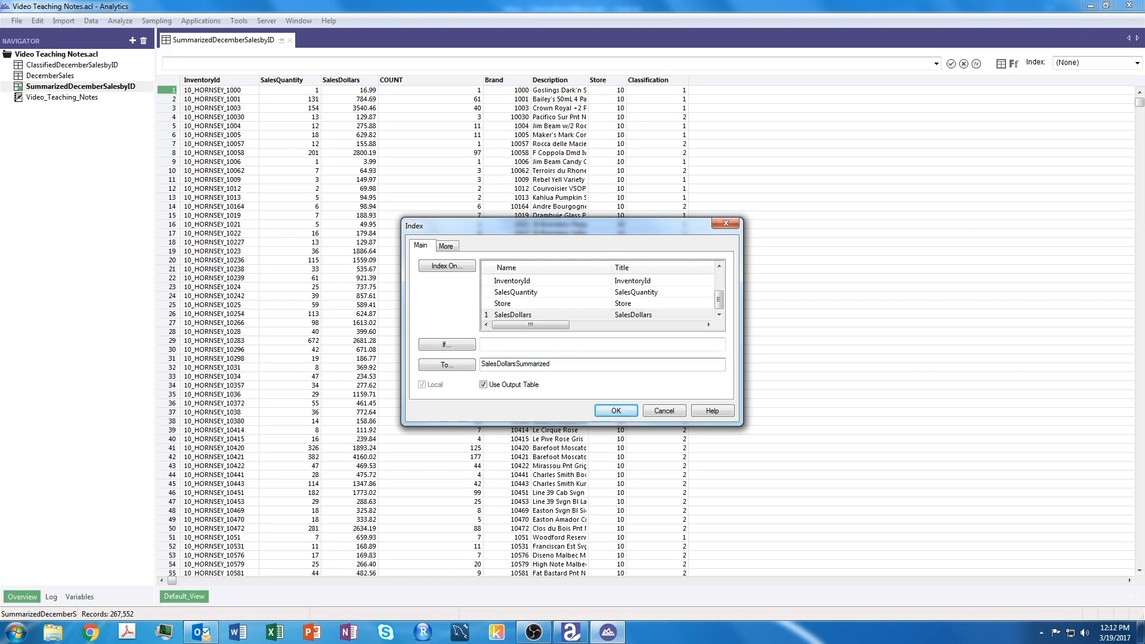
left_click(616, 411)
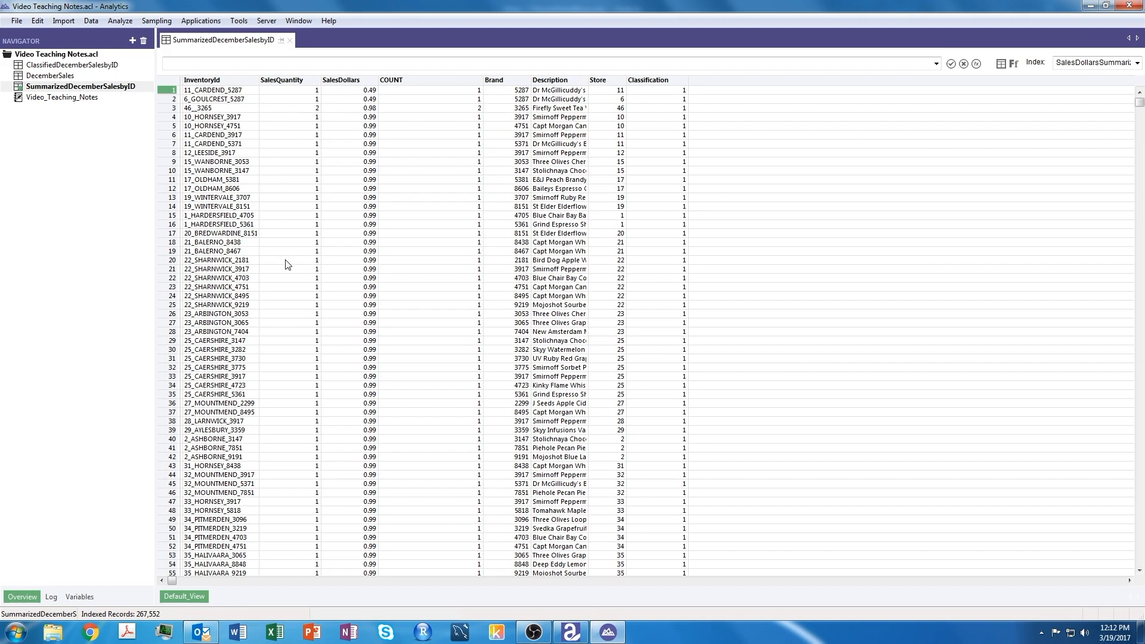
Examine the details of the SalesDollarsSummarized index in the properties of the SummarizedDecemberSalesbyID table.
left_click(1134, 62)
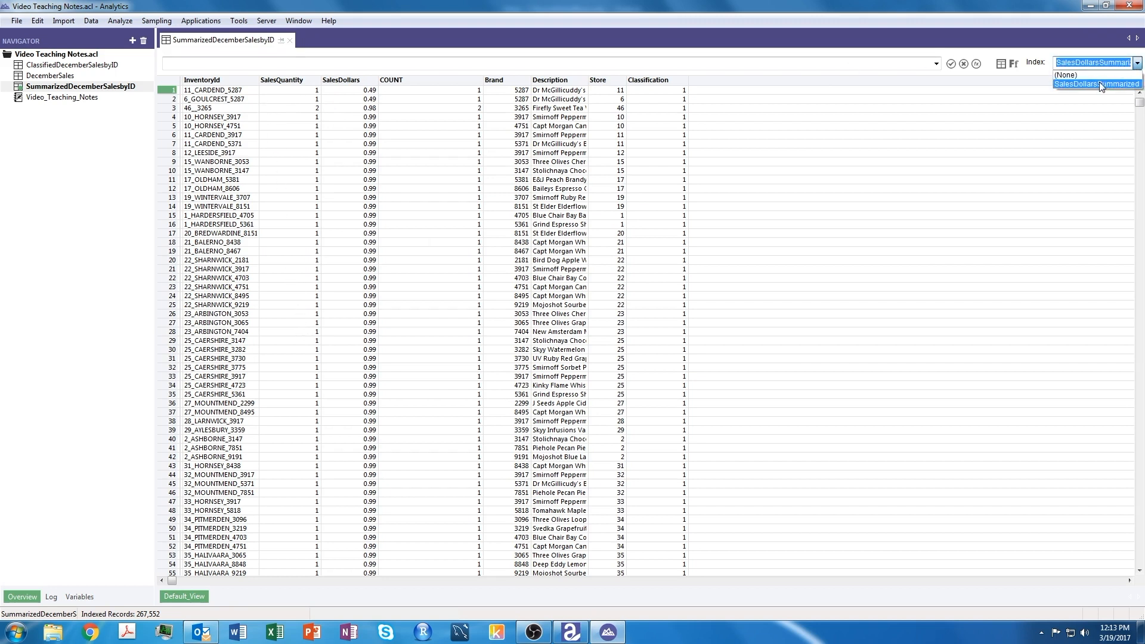
left_click(85, 87)
right_click(85, 88)
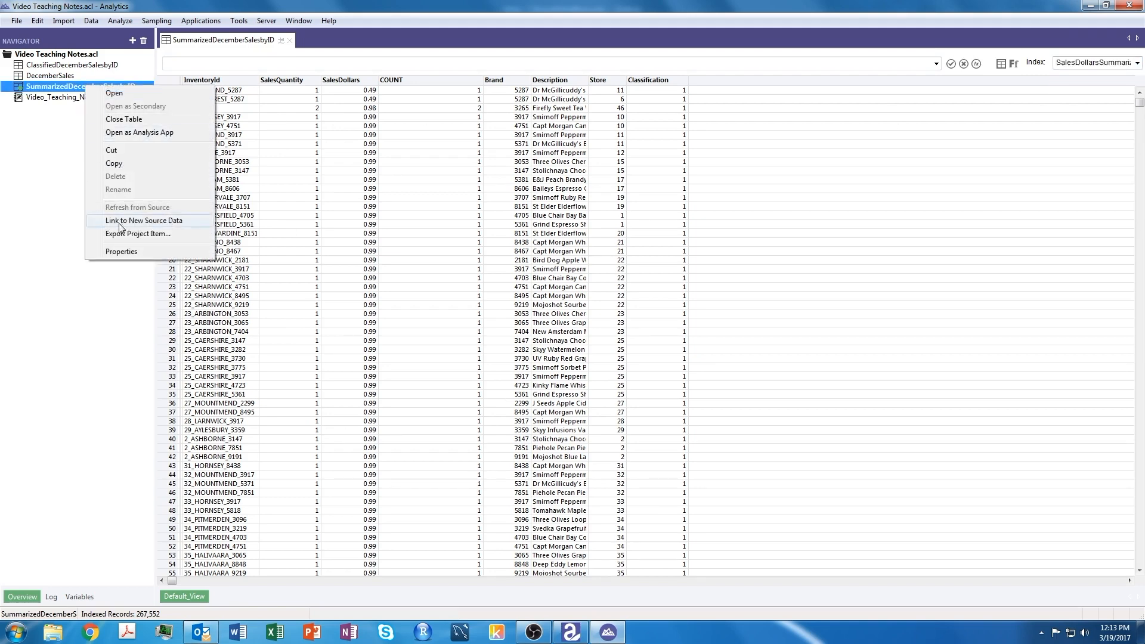
left_click(122, 251)
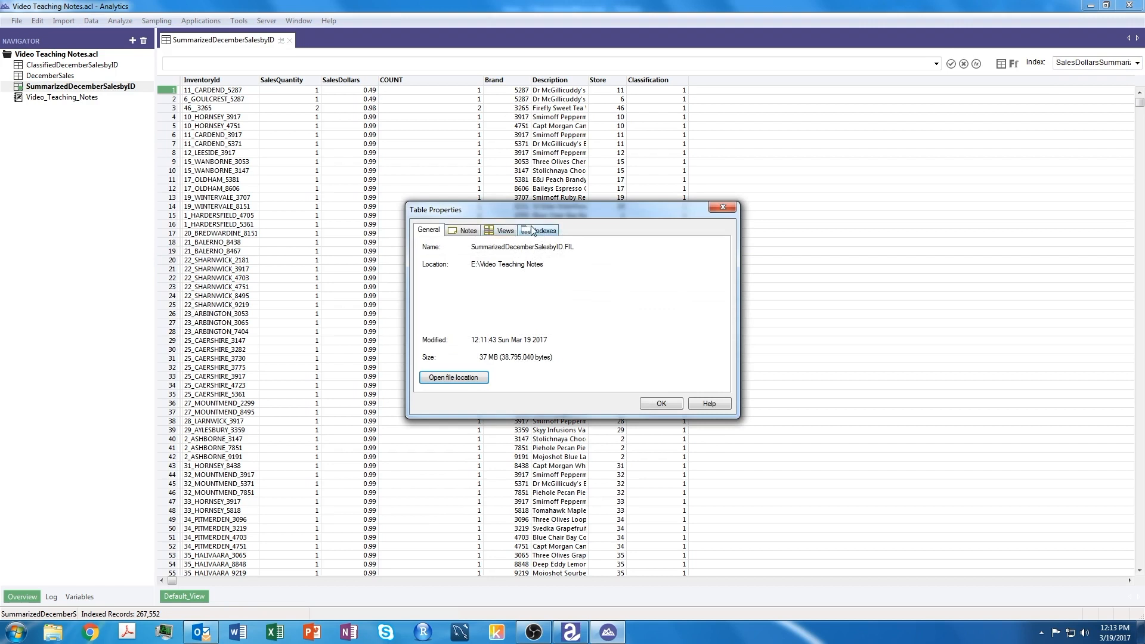
left_click(547, 231)
left_click(492, 261)
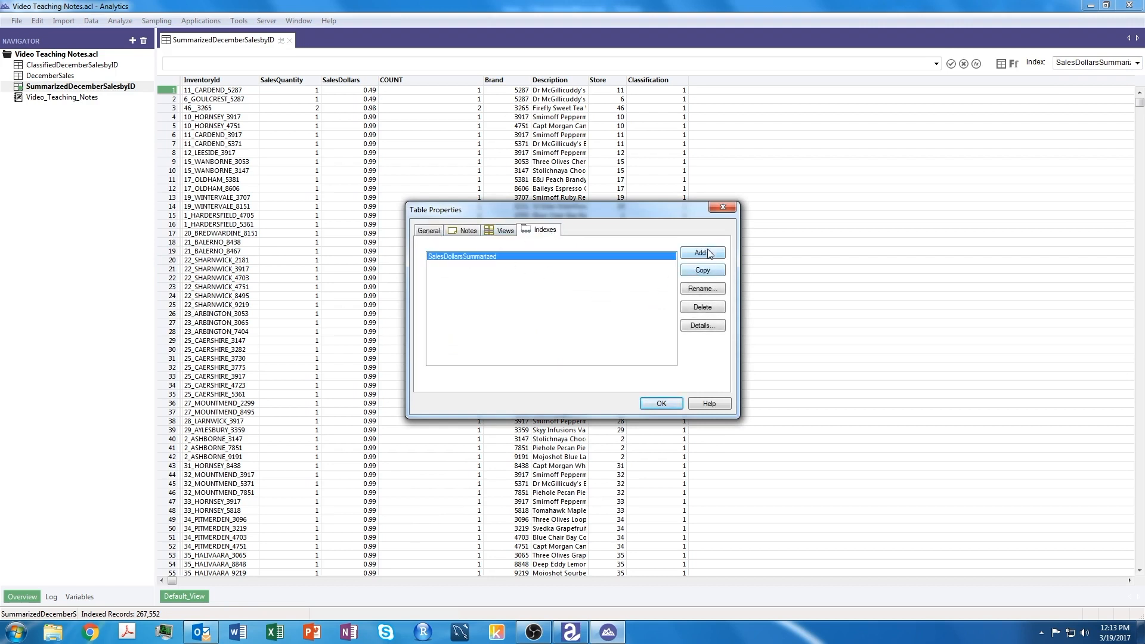
left_click(705, 325)
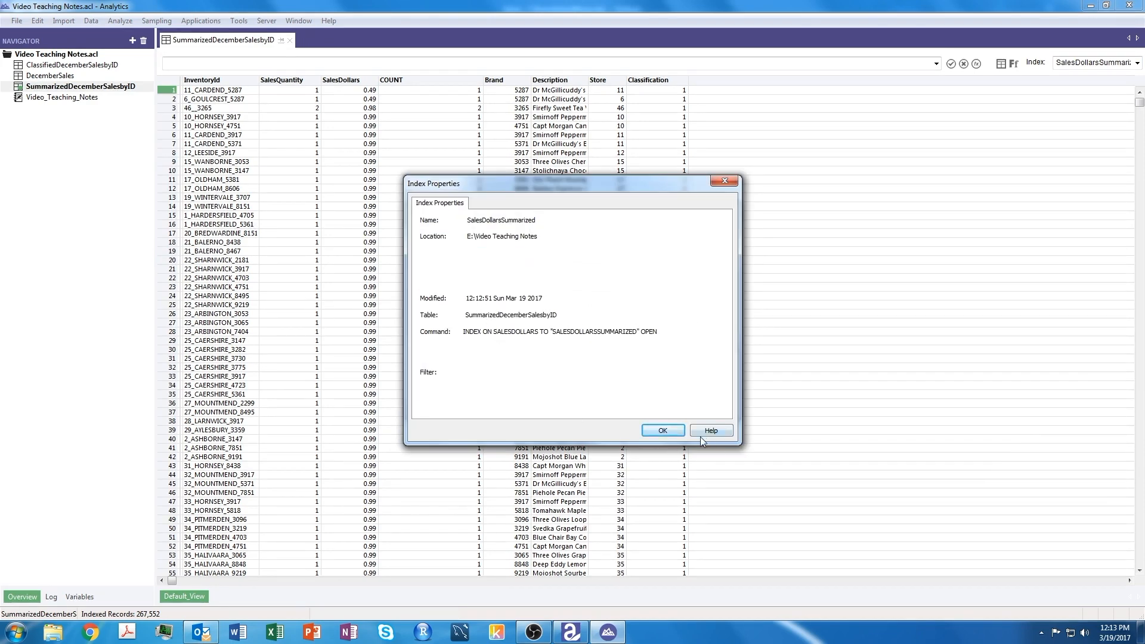
left_click(657, 430)
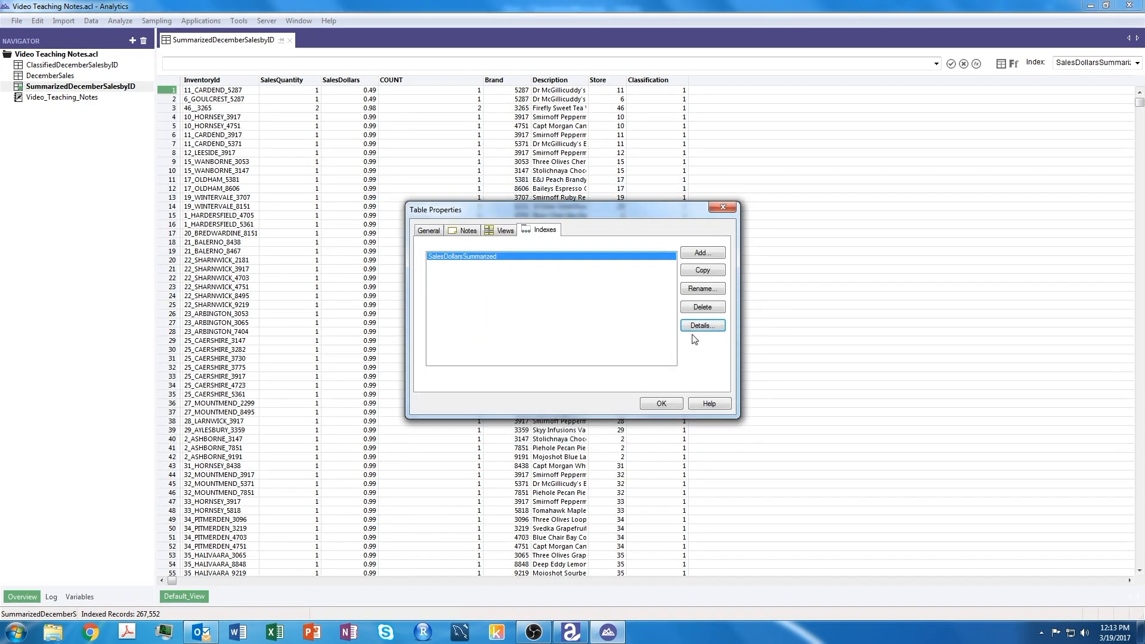
left_click(661, 403)
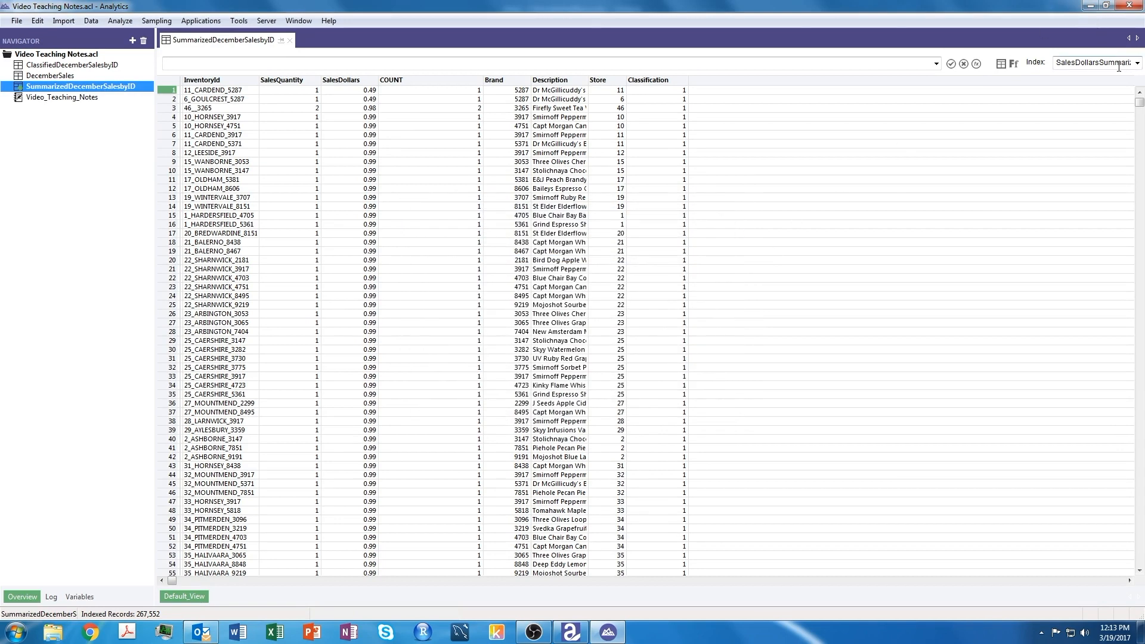
Try to index the table on SalesDollars in descending order, reusing the index name SalesDollarsSummarized.
left_click(90, 20)
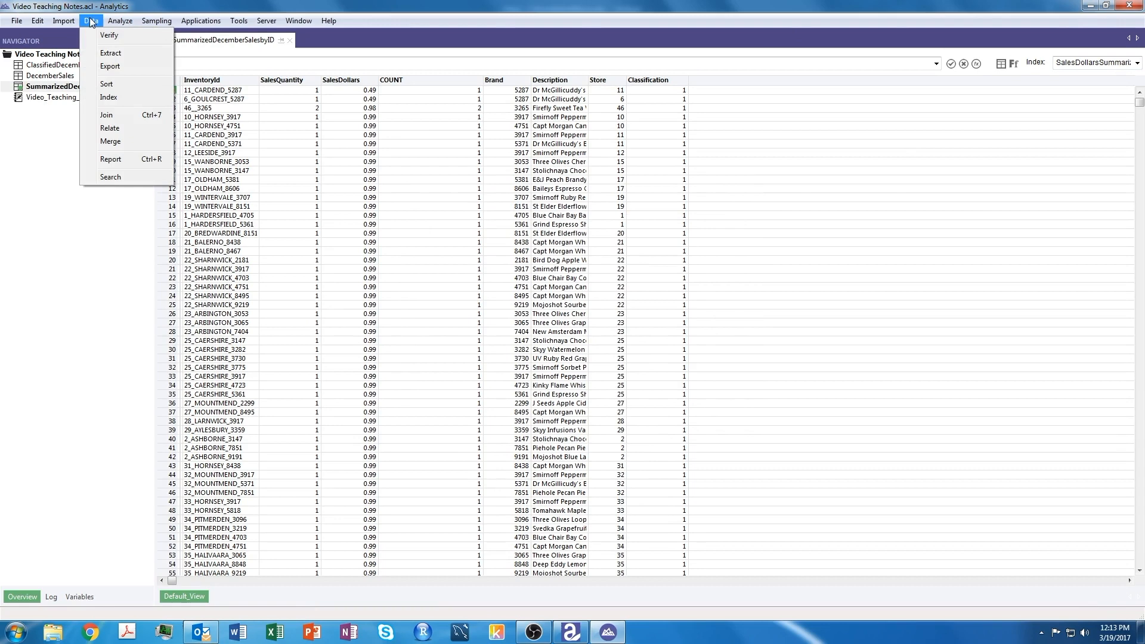
left_click(109, 97)
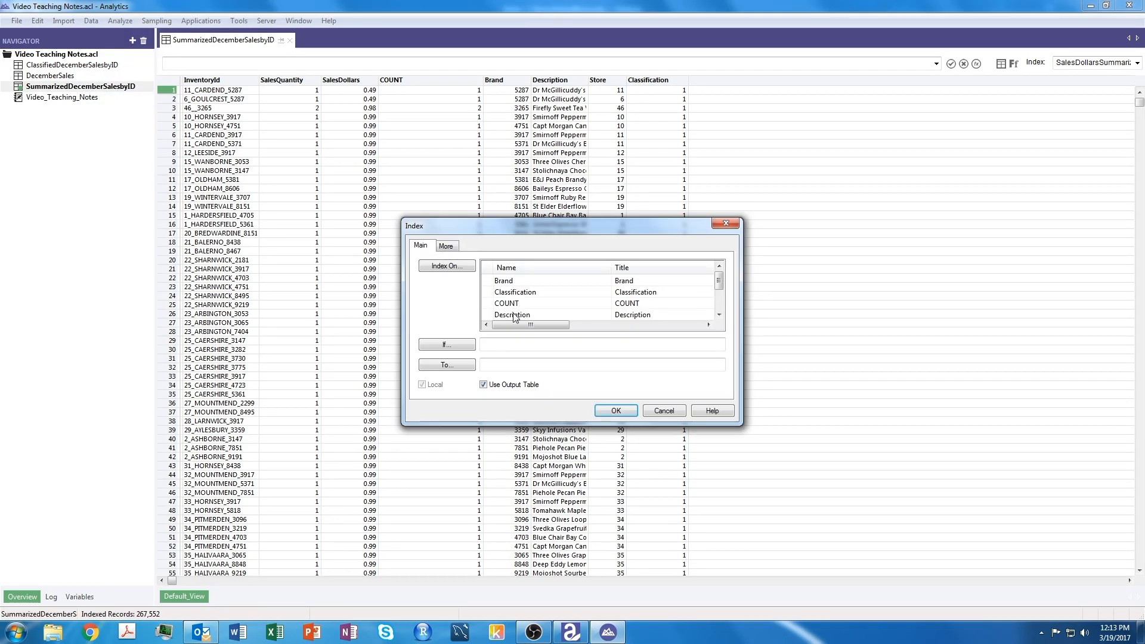
left_click(454, 267)
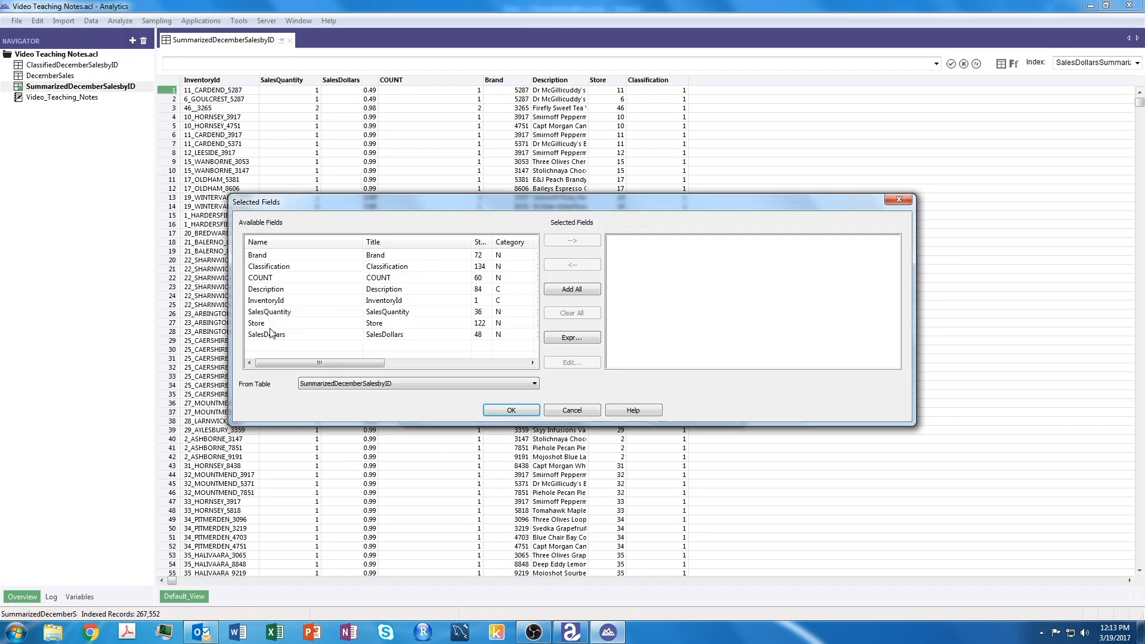
left_click(271, 334)
left_click(569, 240)
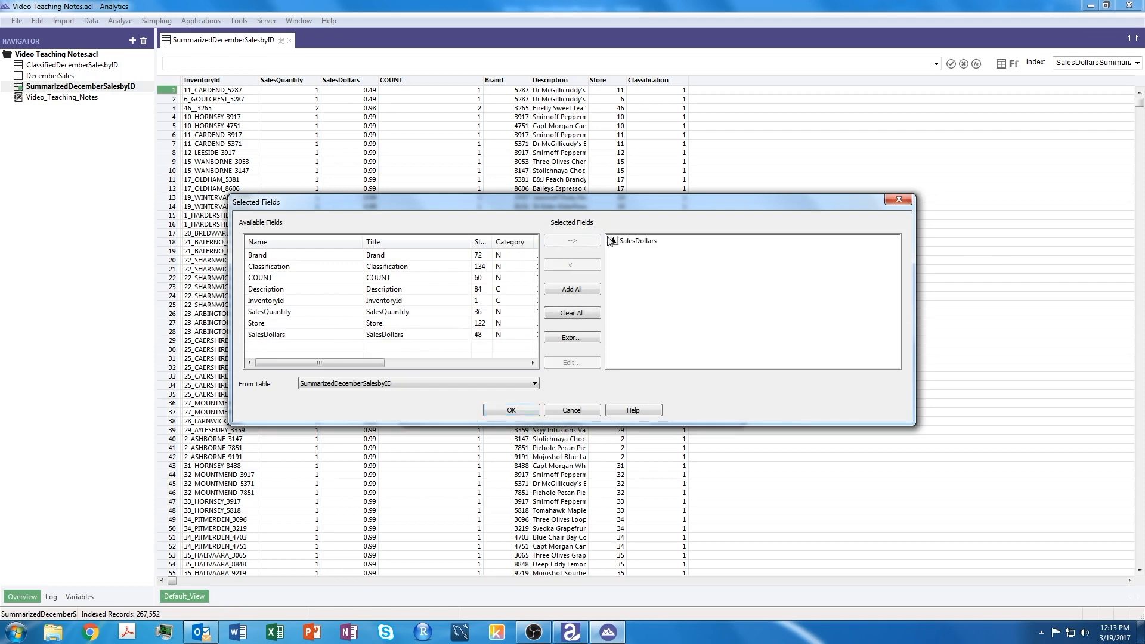
left_click(635, 240)
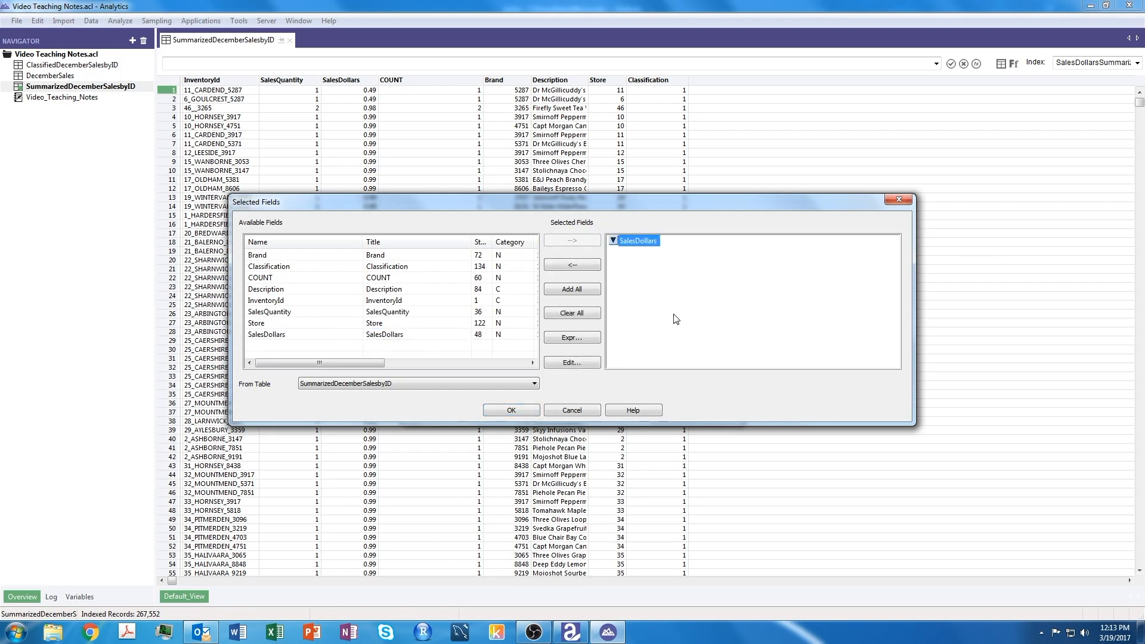
left_click(522, 411)
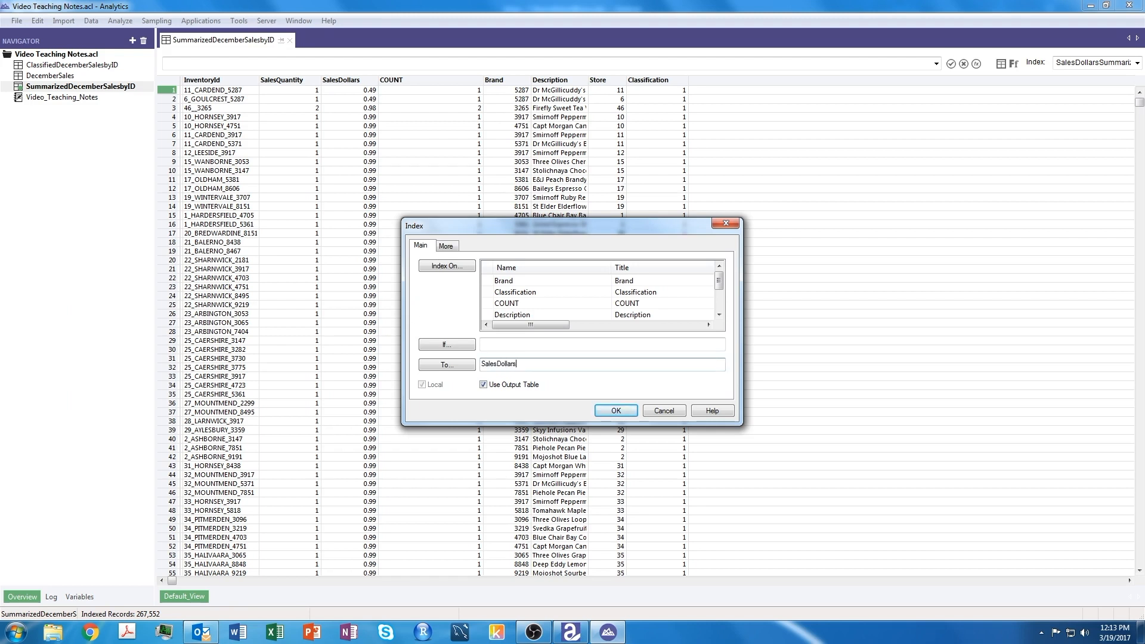
type("SalesDollarsSummarized")
left_click(1140, 67)
left_click(616, 410)
left_click(620, 358)
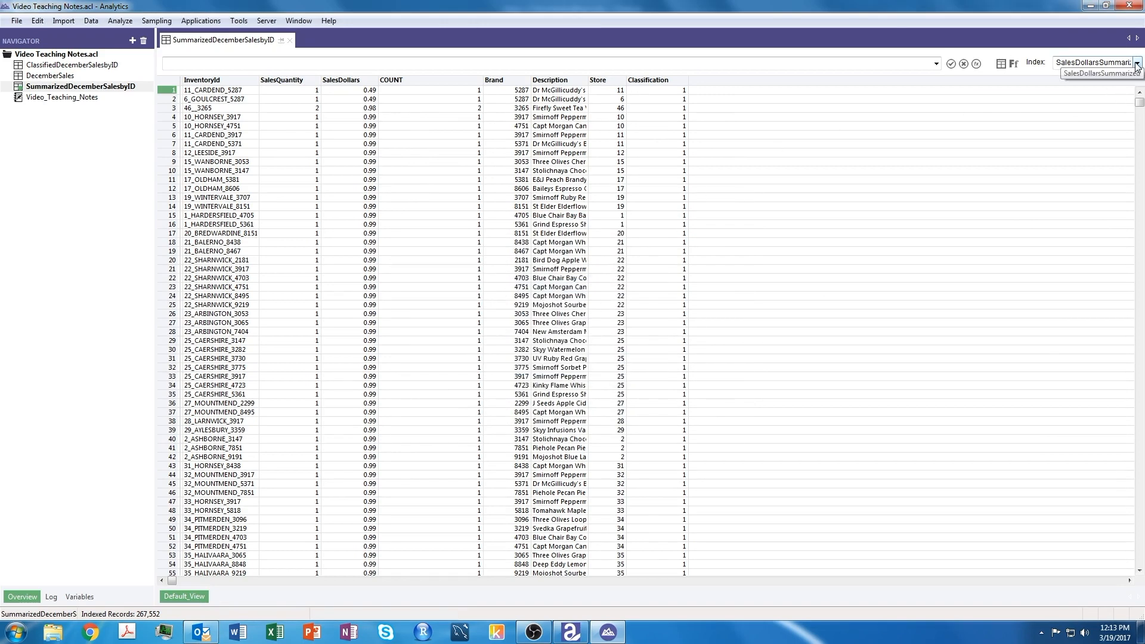
Delete the SalesDollarsSummarized index from the properties of the SummarizedDecemberSalesbyID table.
right_click(99, 87)
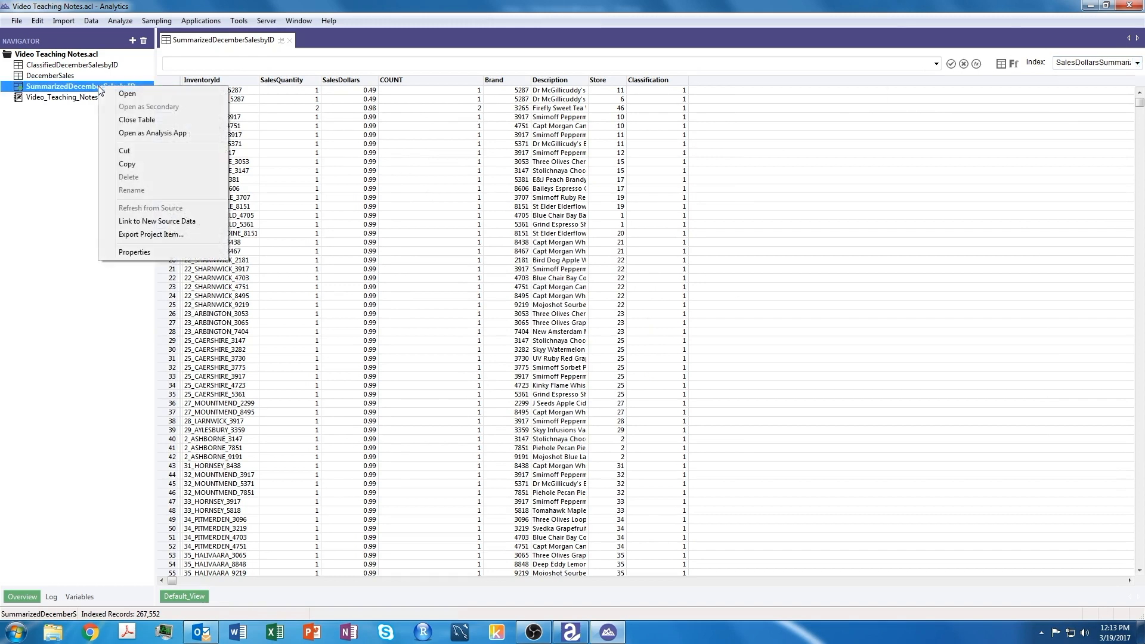
left_click(134, 252)
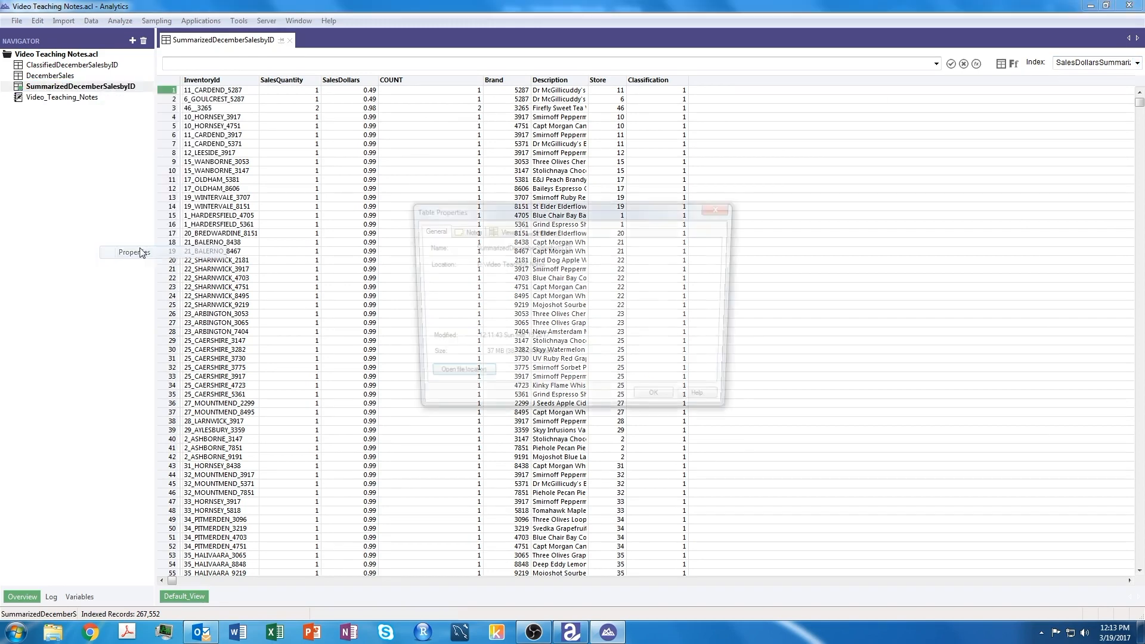
left_click(545, 230)
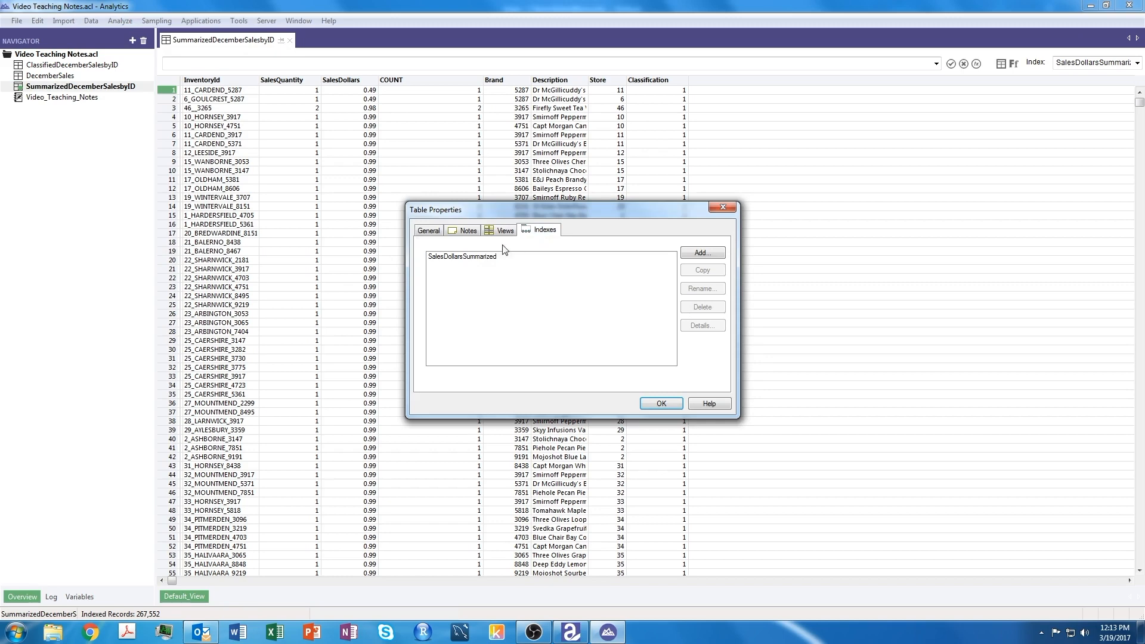
left_click(483, 256)
left_click(701, 307)
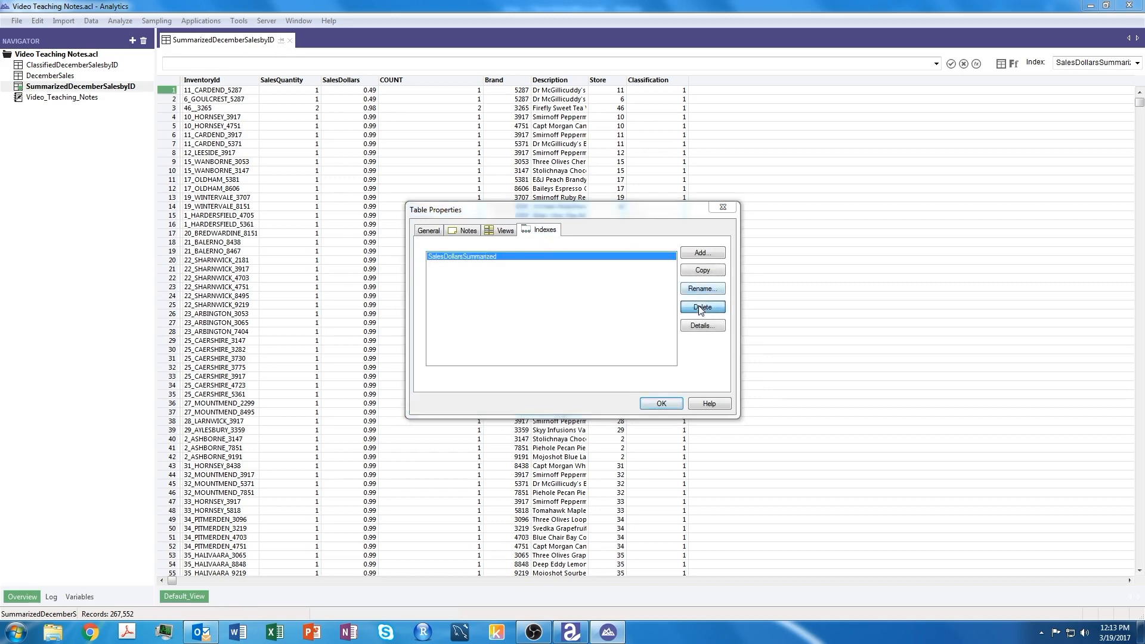
left_click(658, 281)
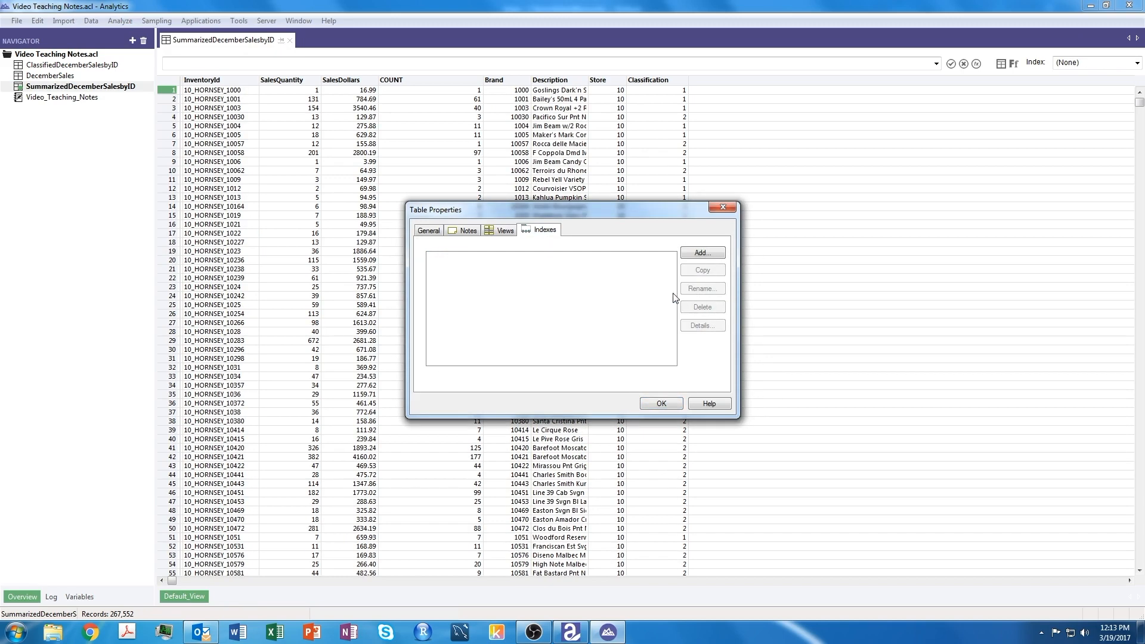
left_click(676, 404)
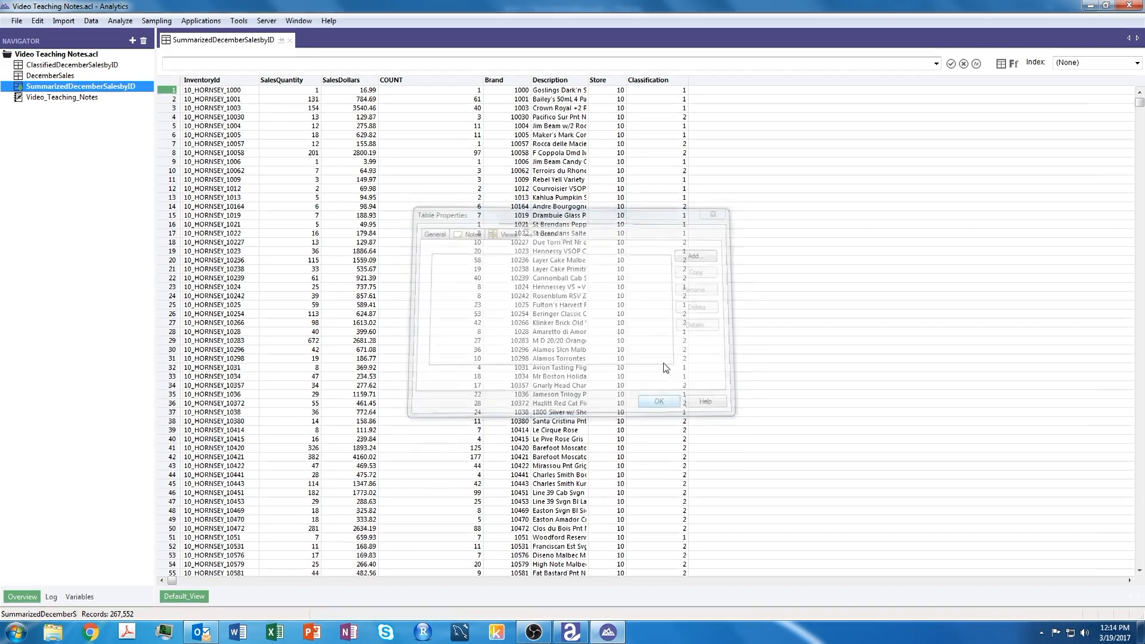
Start a new index on the SummarizedDecemberSalesbyID table with SalesDollars in descending order as its key.
left_click(91, 21)
left_click(109, 97)
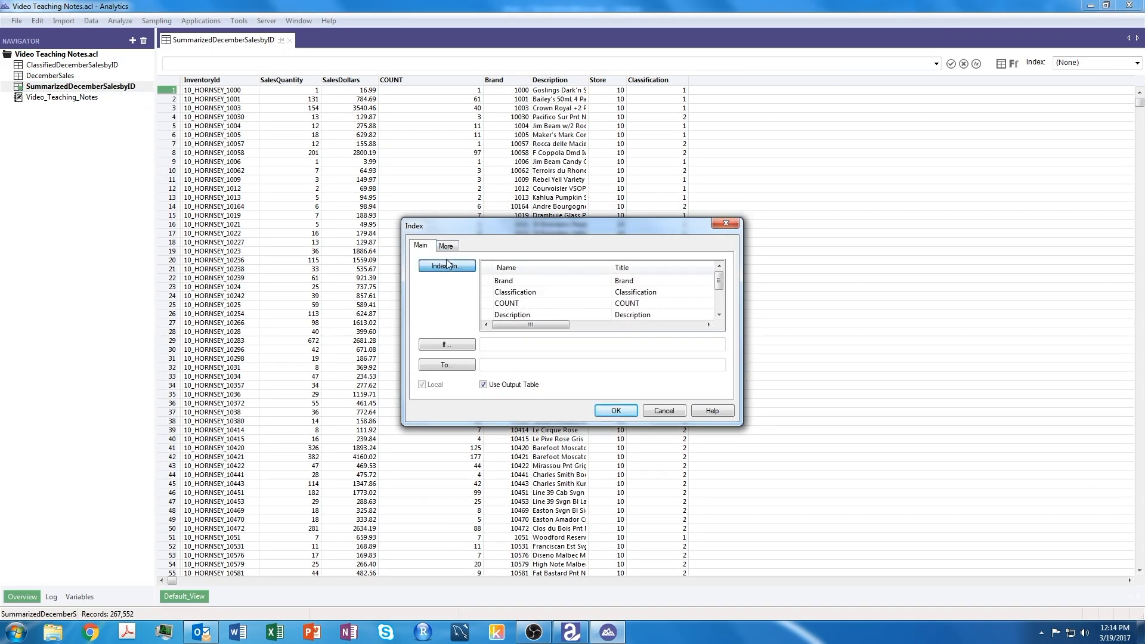
left_click(453, 265)
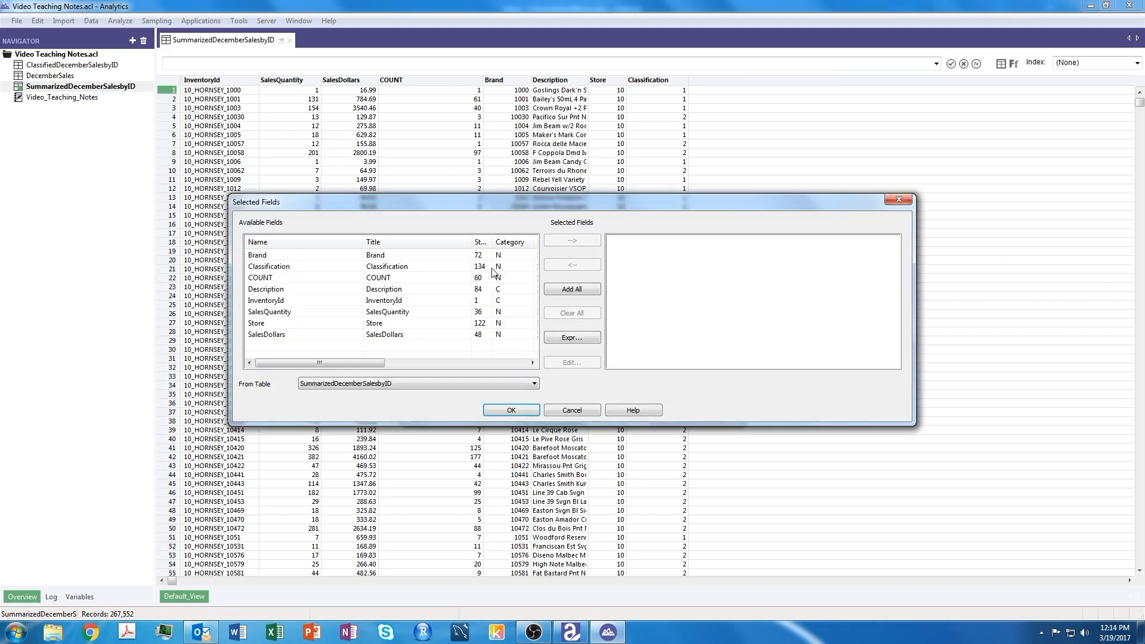
left_click(275, 335)
left_click(596, 242)
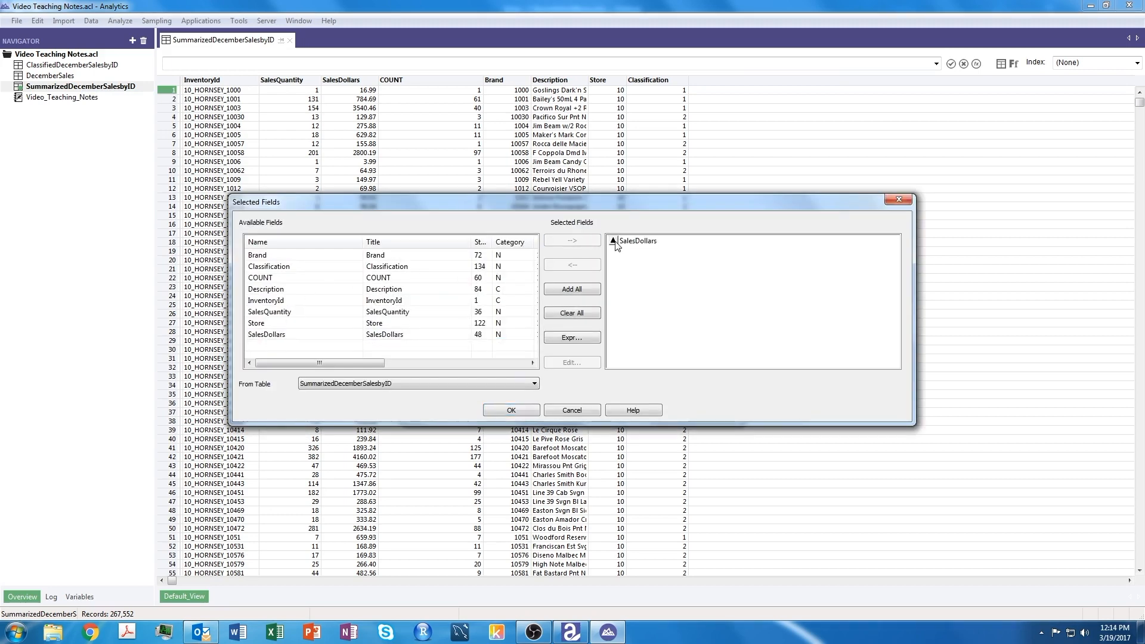
left_click(614, 242)
left_click(512, 410)
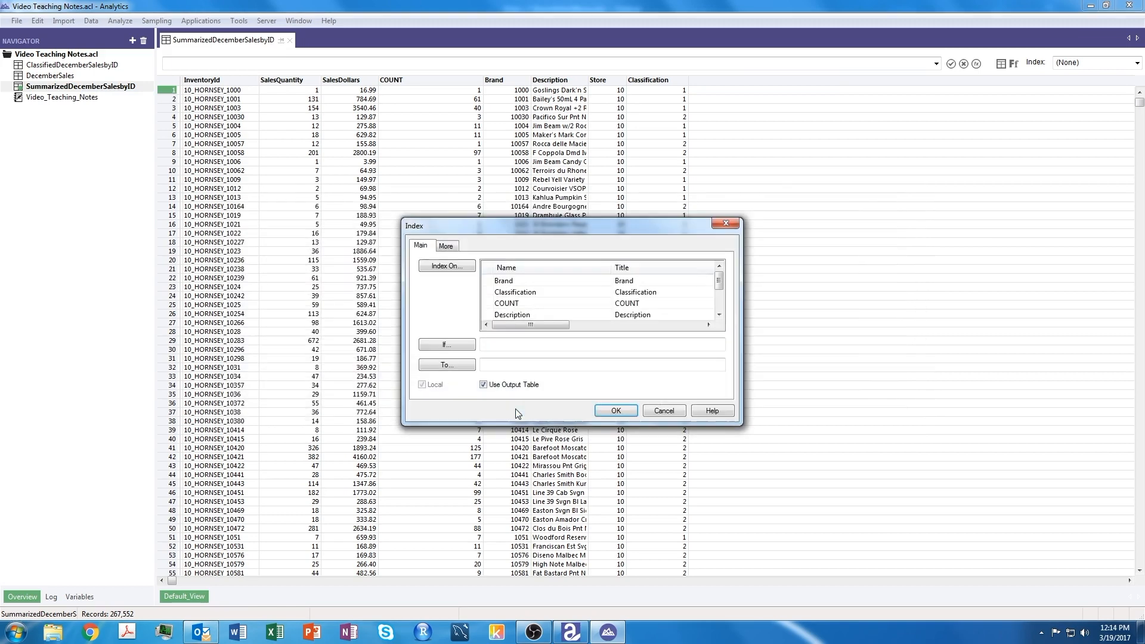
Create the descending index under the name SalesDollarsSummarized and widen the Description column to fit the product names.
left_click(521, 364)
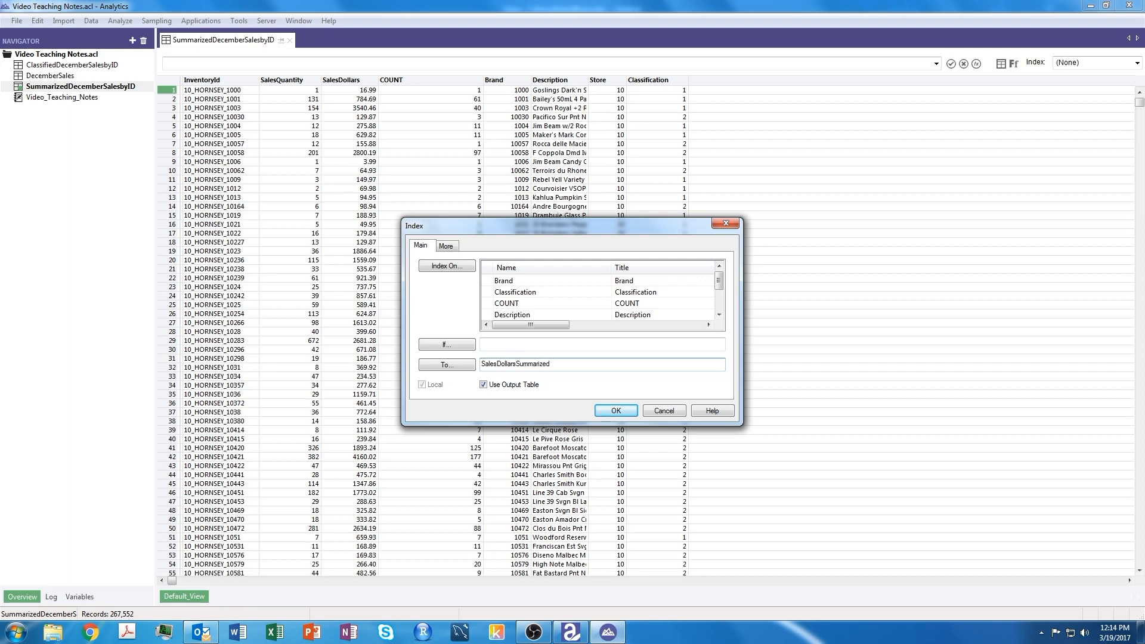
left_click(623, 410)
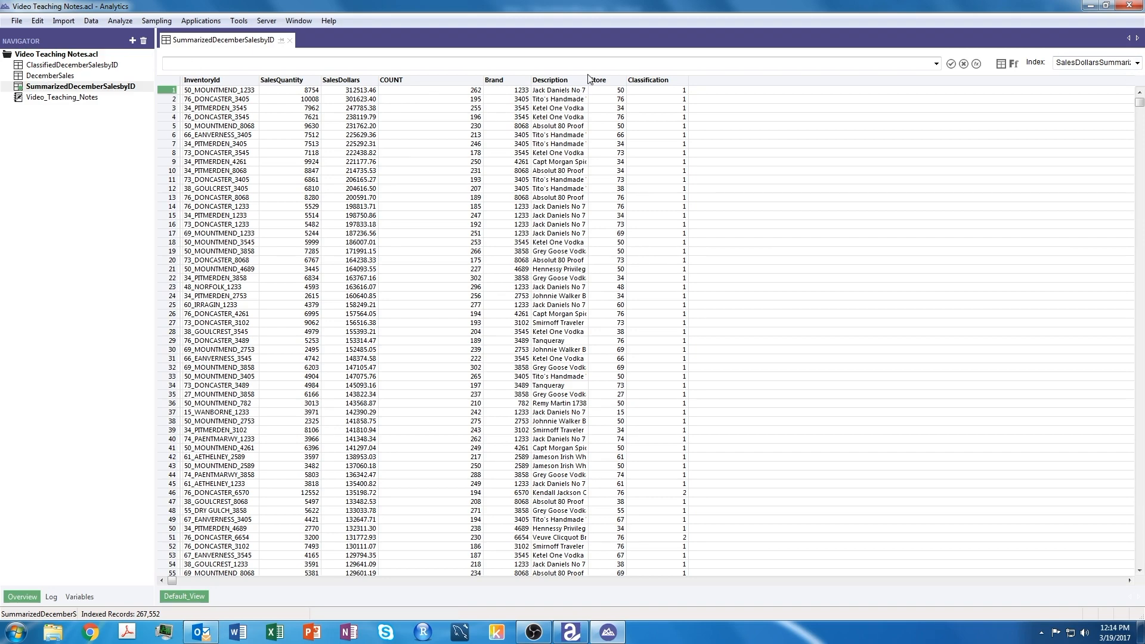
left_click_drag(589, 77, 617, 76)
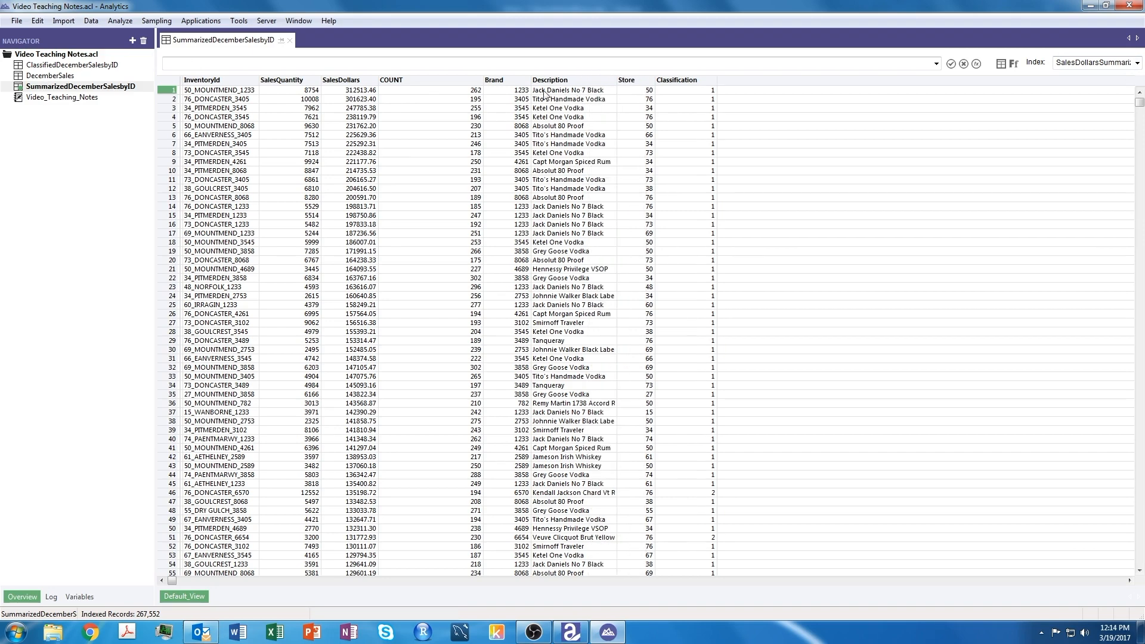